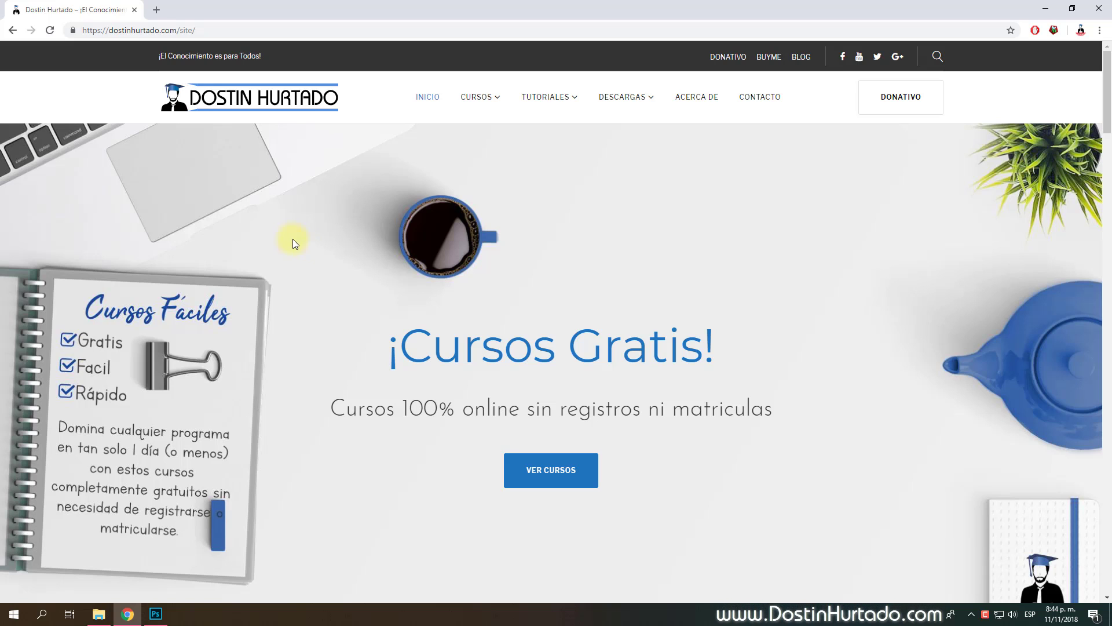
# Step: Open Playa.jpg from the 'Borrar personas u objetos' folder in Photoshop by dragging it in
pyautogui.click(155, 614)
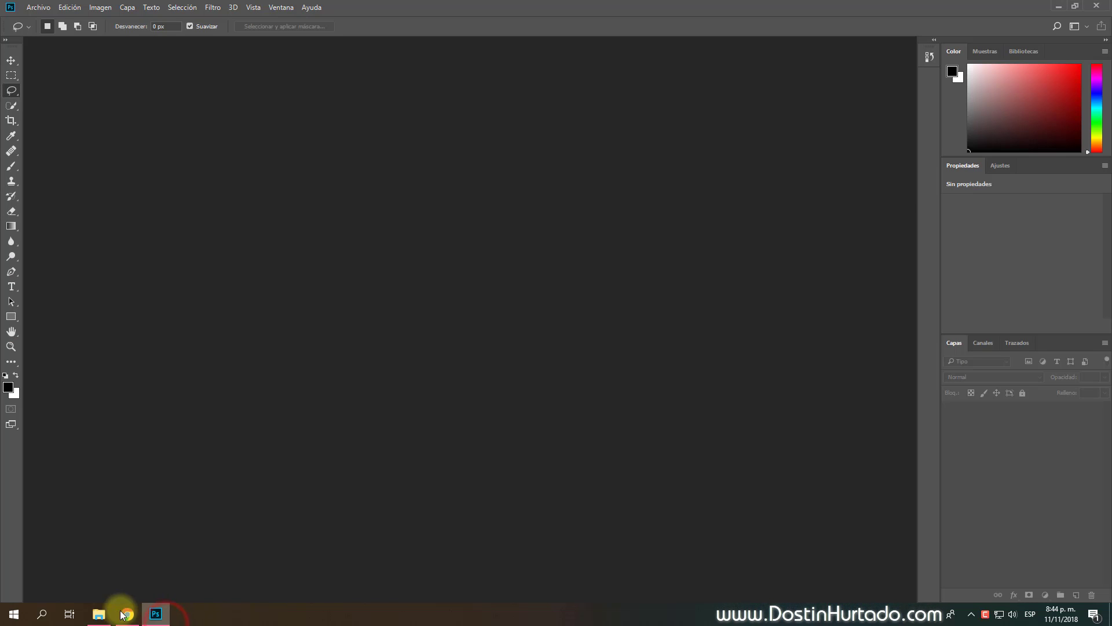
pyautogui.click(100, 617)
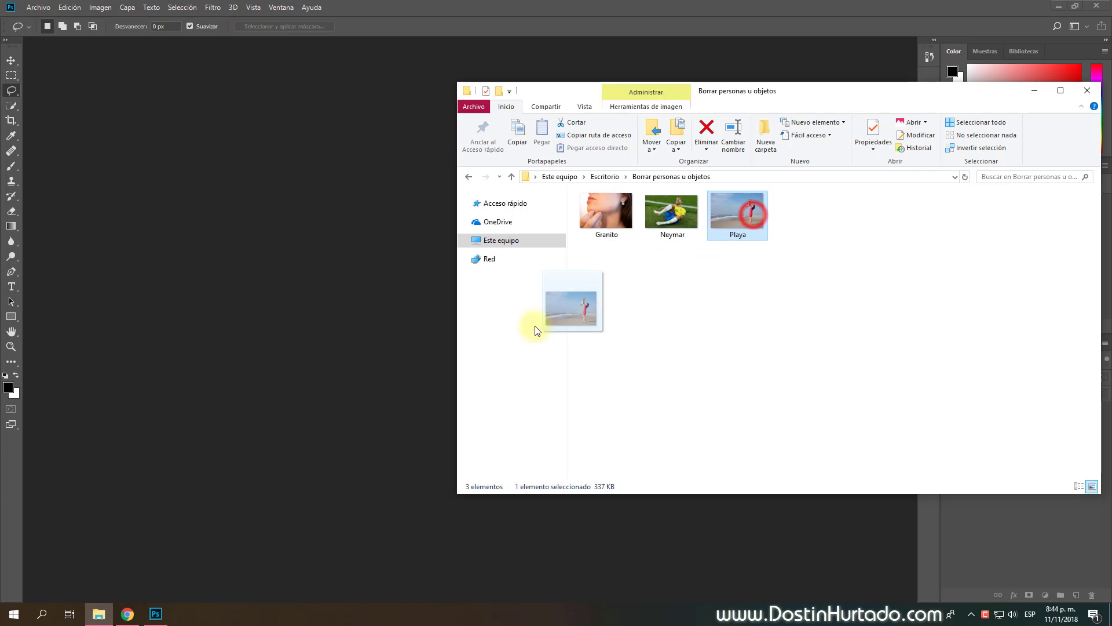
pyautogui.moveTo(755, 219); pyautogui.dragTo(321, 238)
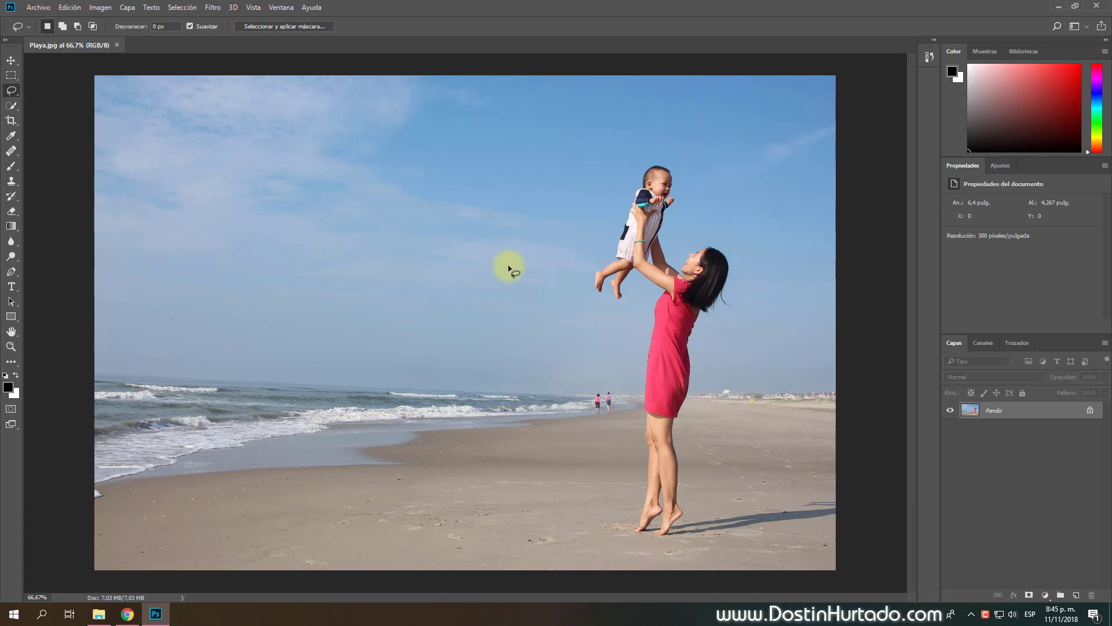
# Step: Browse the File > Open dialog for the Playa photo, then cancel it
pyautogui.click(39, 7)
pyautogui.click(47, 30)
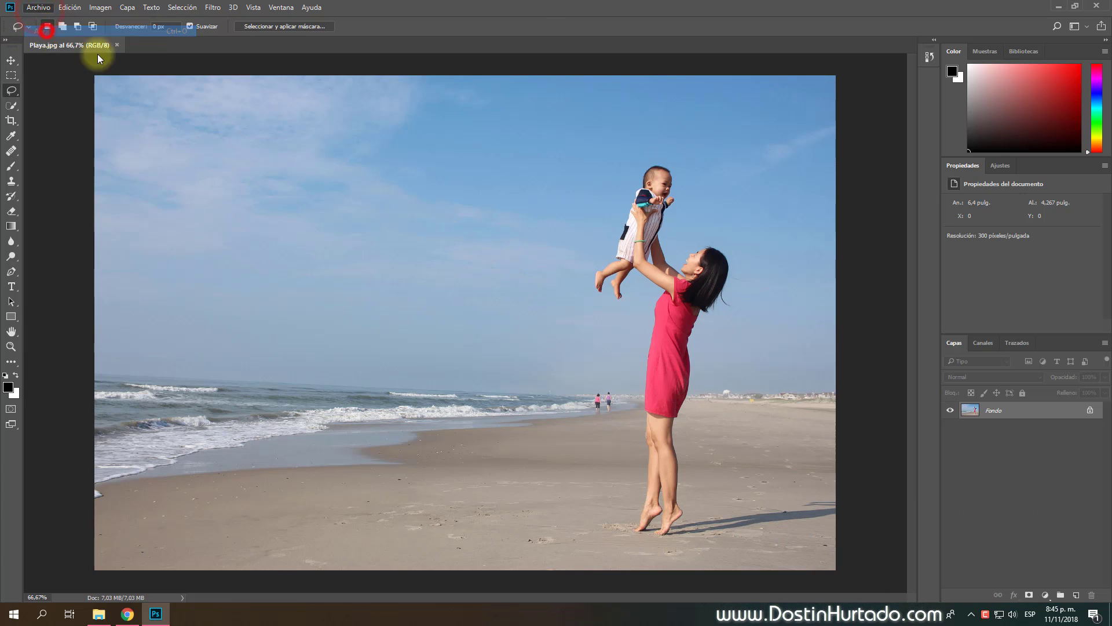
pyautogui.click(289, 81)
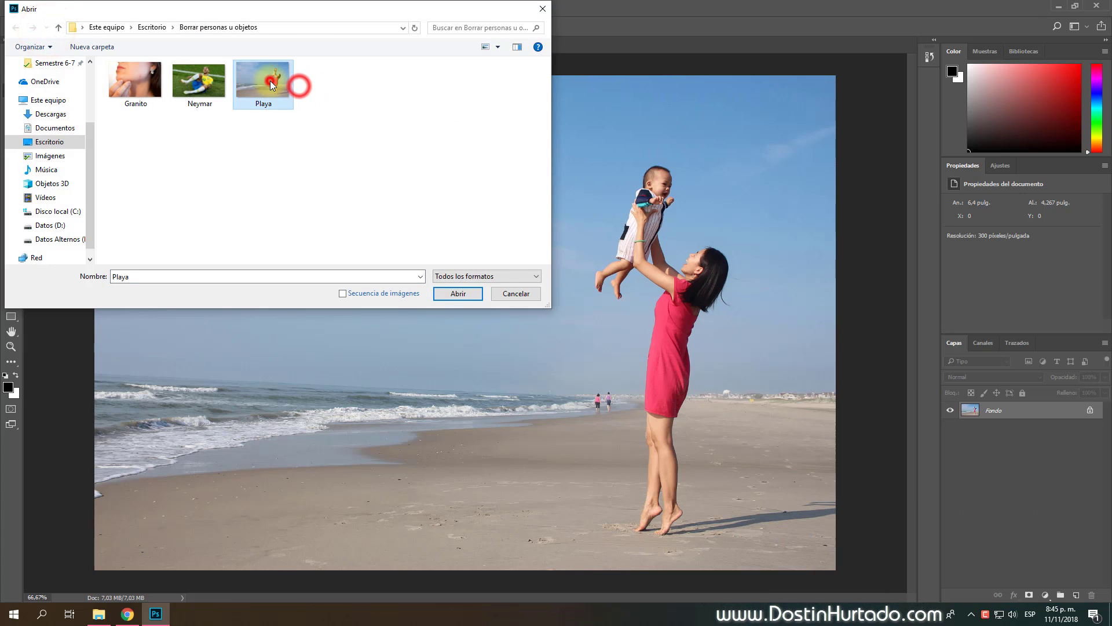
pyautogui.click(515, 298)
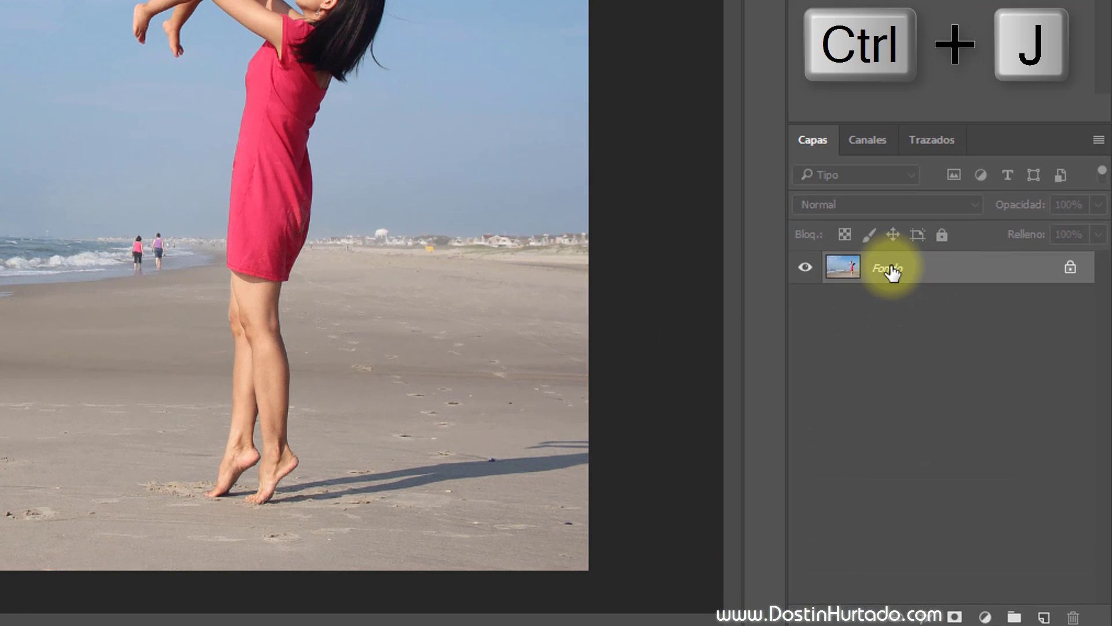
# Step: Duplicate Fondo into Capa 1, testing Duplicar capa, then undo the extra copies
pyautogui.hotkey('ctrl', 'j')
pyautogui.rightClick(900, 284)
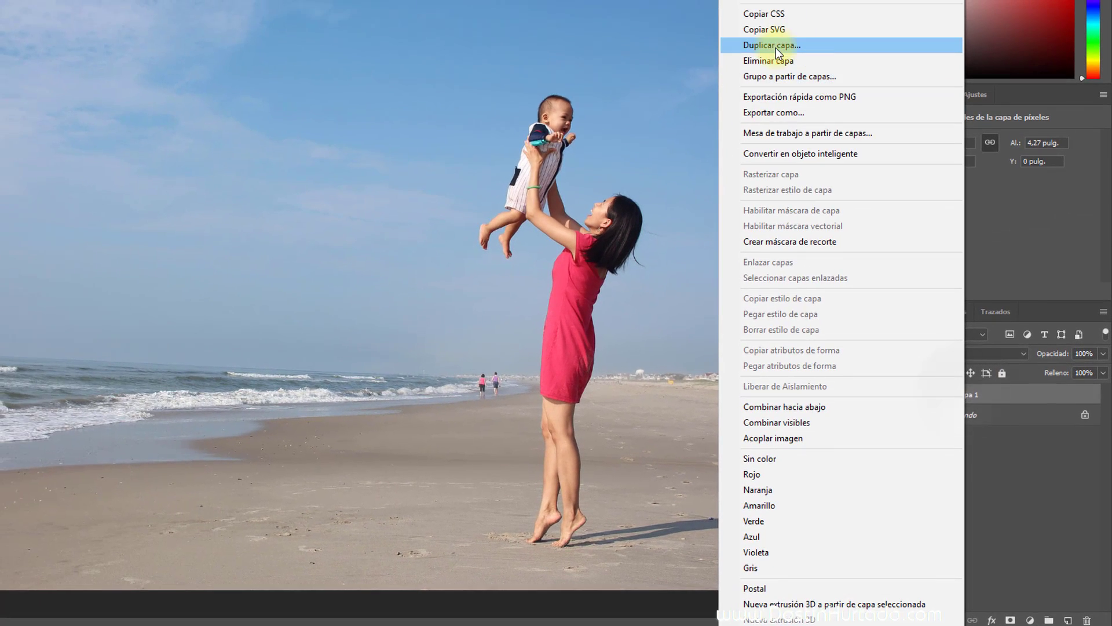
pyautogui.click(776, 46)
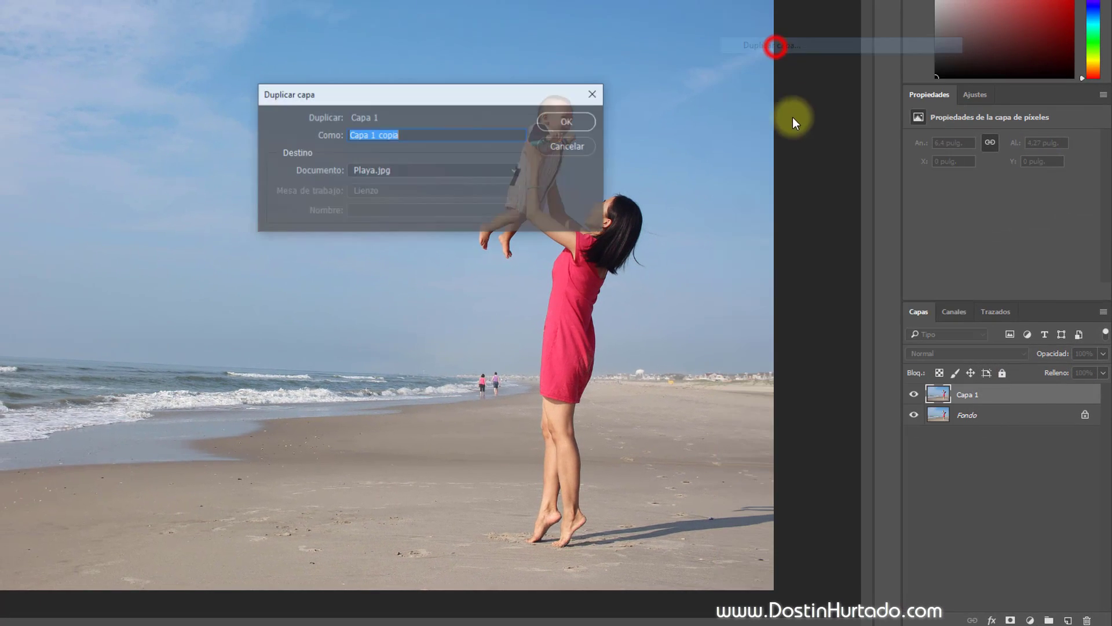
pyautogui.click(568, 120)
pyautogui.moveTo(976, 394); pyautogui.dragTo(1068, 620)
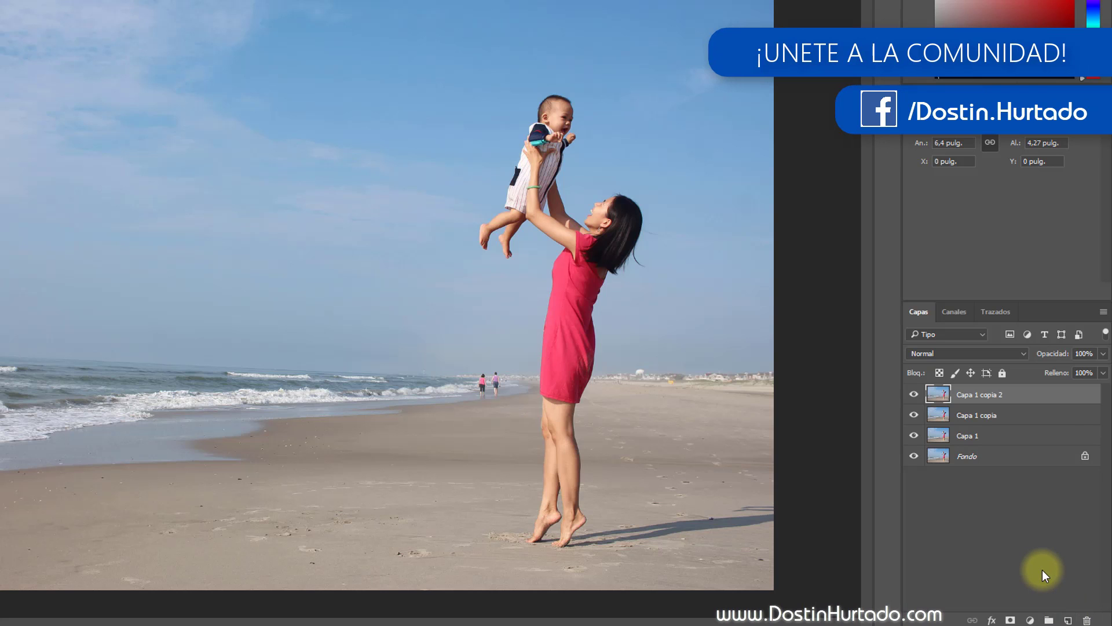
pyautogui.hotkey('ctrl', 'z')
pyautogui.hotkey('ctrl', 'z')
pyautogui.hotkey('ctrl', 'alt', 'z')
pyautogui.hotkey('ctrl', 'alt', 'z')
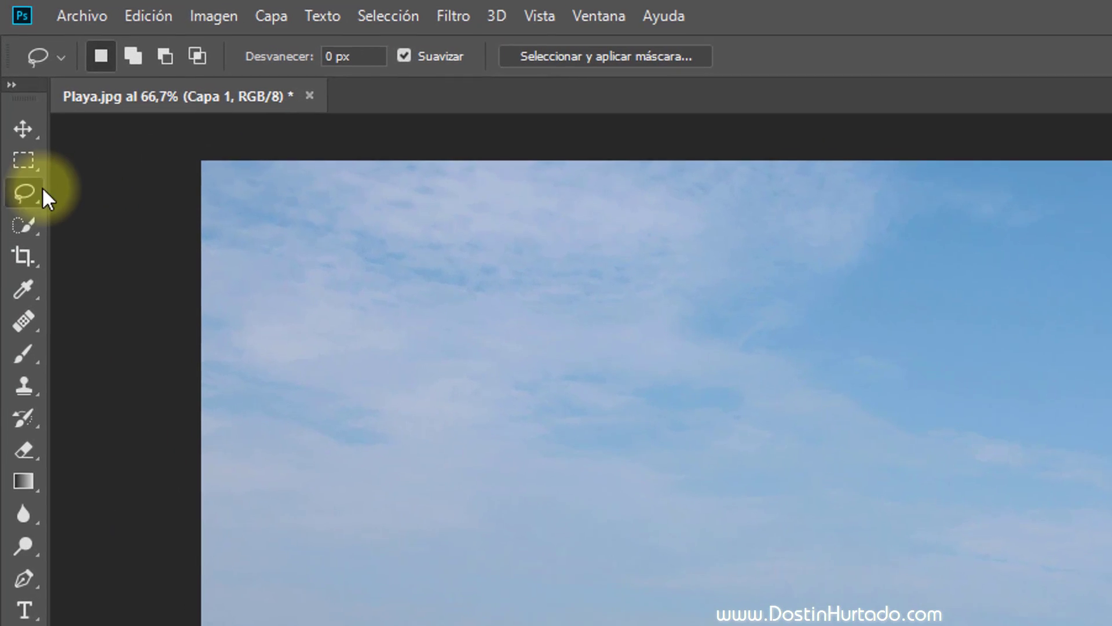
# Step: Draw a freehand Lasso outline around the mother, the lifted baby and her shadow
pyautogui.click(22, 193)
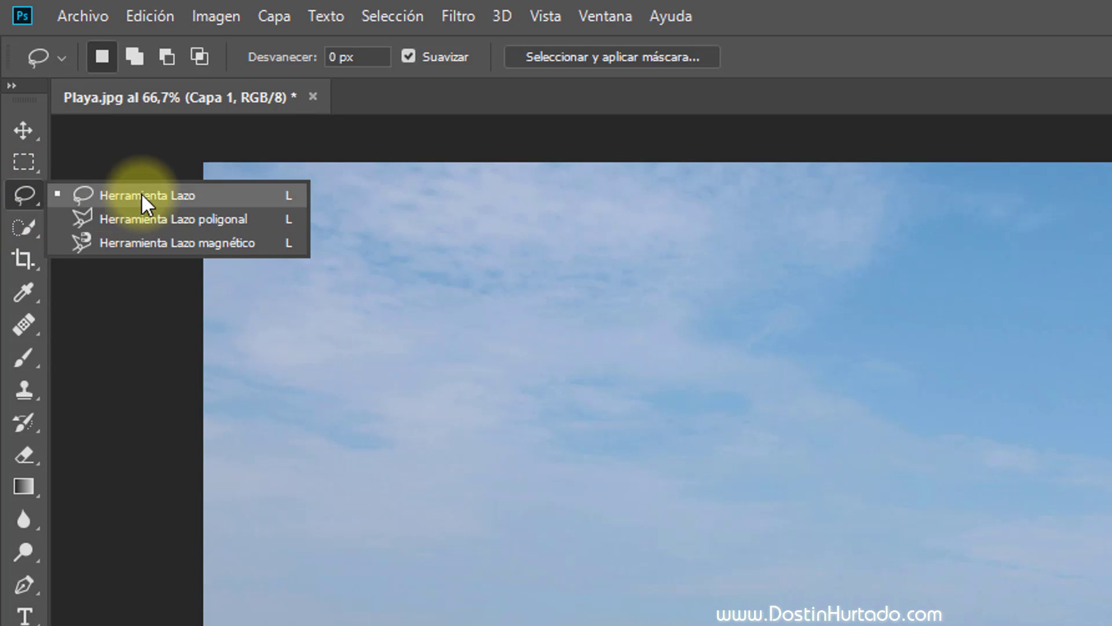
pyautogui.click(155, 193)
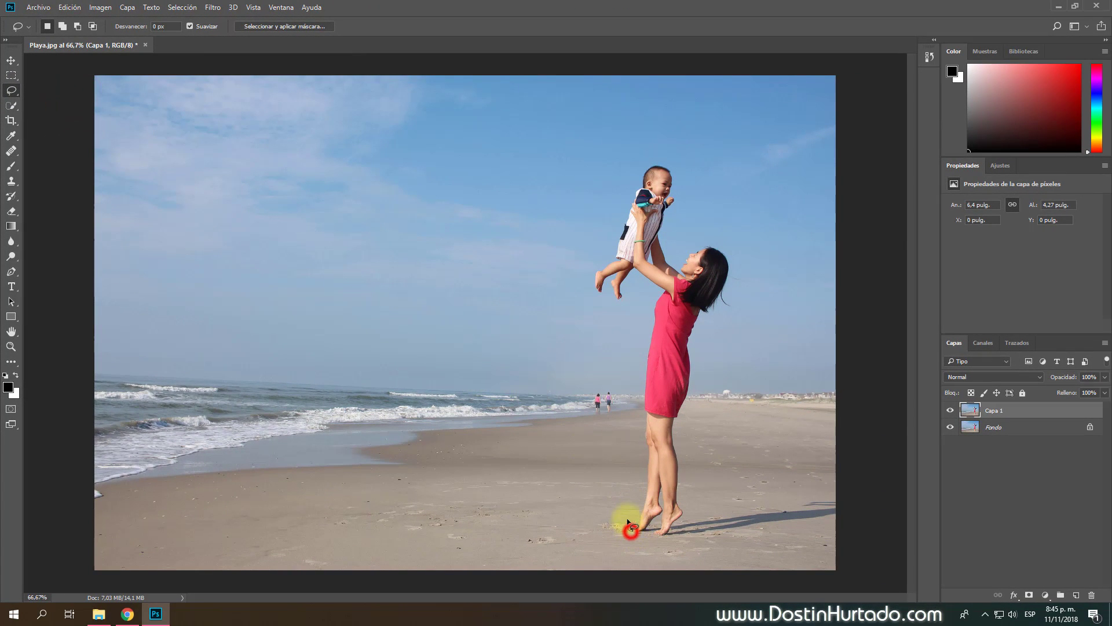
pyautogui.moveTo(629, 525); pyautogui.dragTo(646, 317)
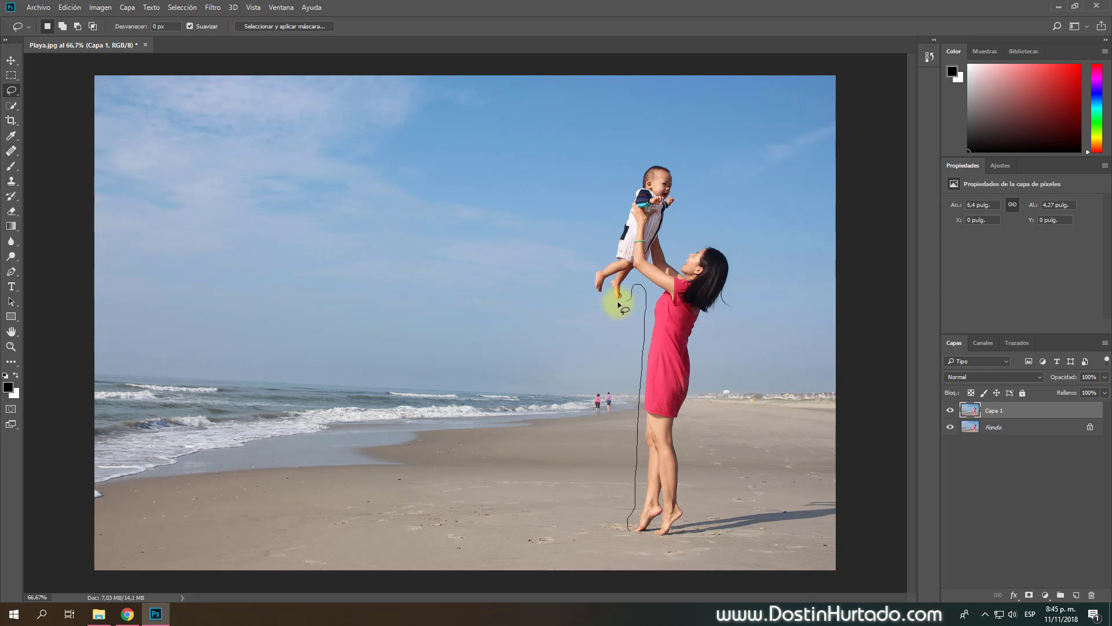
pyautogui.moveTo(583, 270)
pyautogui.mouseDown()
pyautogui.moveTo(631, 174)
pyautogui.moveTo(666, 154)
pyautogui.moveTo(675, 252)
pyautogui.moveTo(739, 259)
pyautogui.moveTo(740, 303)
pyautogui.moveTo(702, 392)
pyautogui.moveTo(689, 508)
pyautogui.moveTo(801, 494)
pyautogui.moveTo(840, 502)
pyautogui.moveTo(821, 529)
pyautogui.moveTo(720, 541)
pyautogui.moveTo(626, 529)
pyautogui.moveTo(643, 542)
pyautogui.mouseUp()
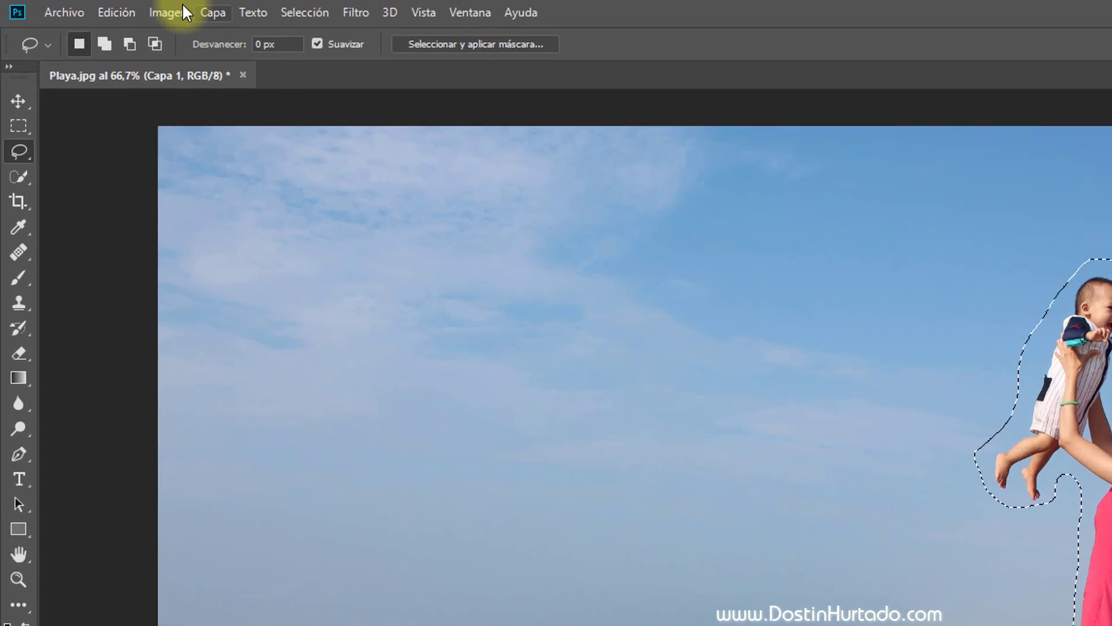
pyautogui.click(74, 8)
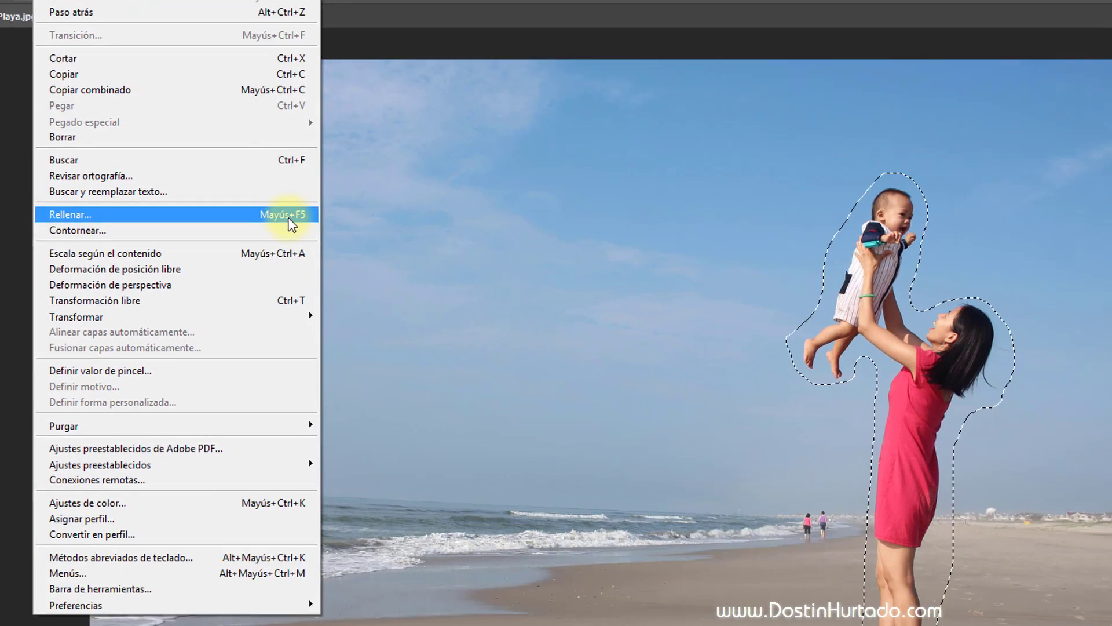
# Step: Fill the selection with Según el contenido (content-aware), then deselect
pyautogui.click(404, 328)
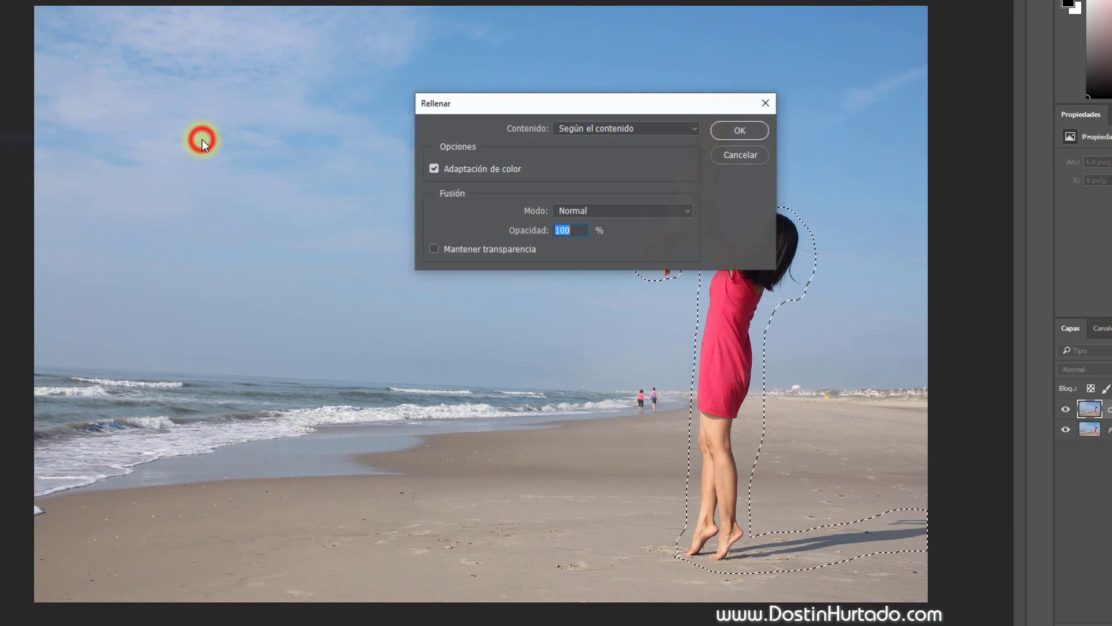
pyautogui.click(735, 125)
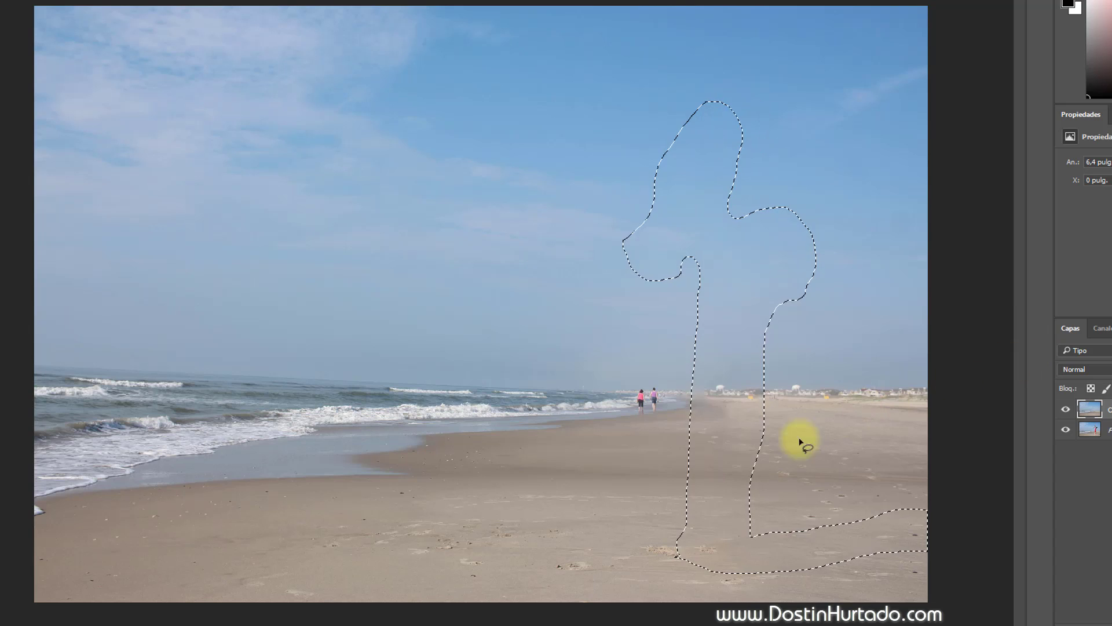
pyautogui.hotkey('ctrl', 'd')
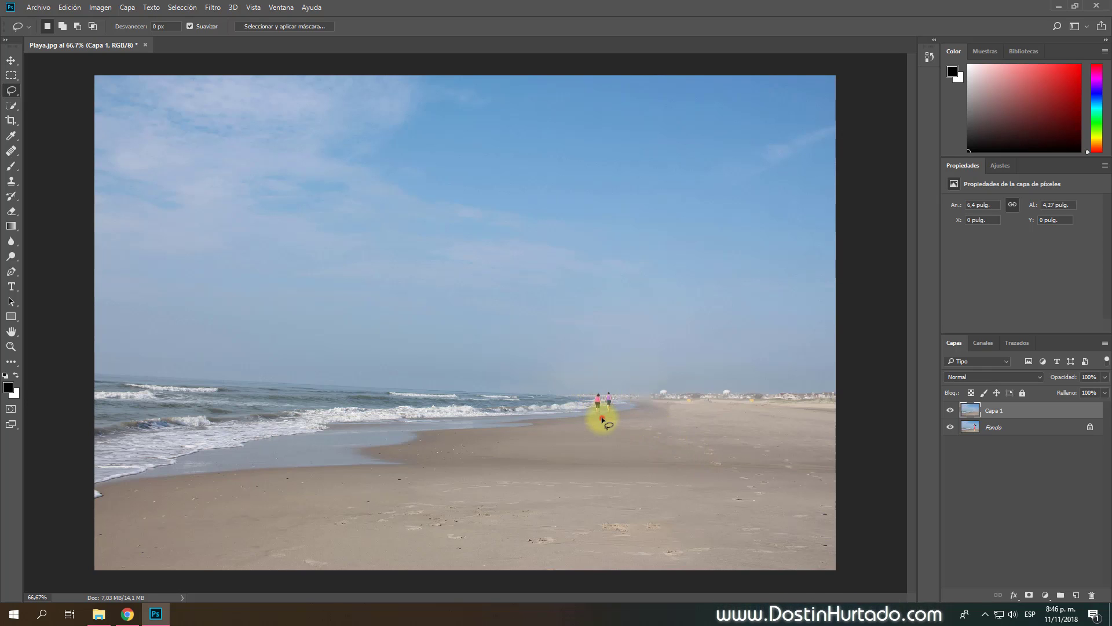
# Step: Lasso the two distant walkers, content-aware fill them with Shift+F5, and deselect
pyautogui.moveTo(602, 417)
pyautogui.mouseDown()
pyautogui.moveTo(615, 414)
pyautogui.moveTo(605, 418)
pyautogui.mouseUp()
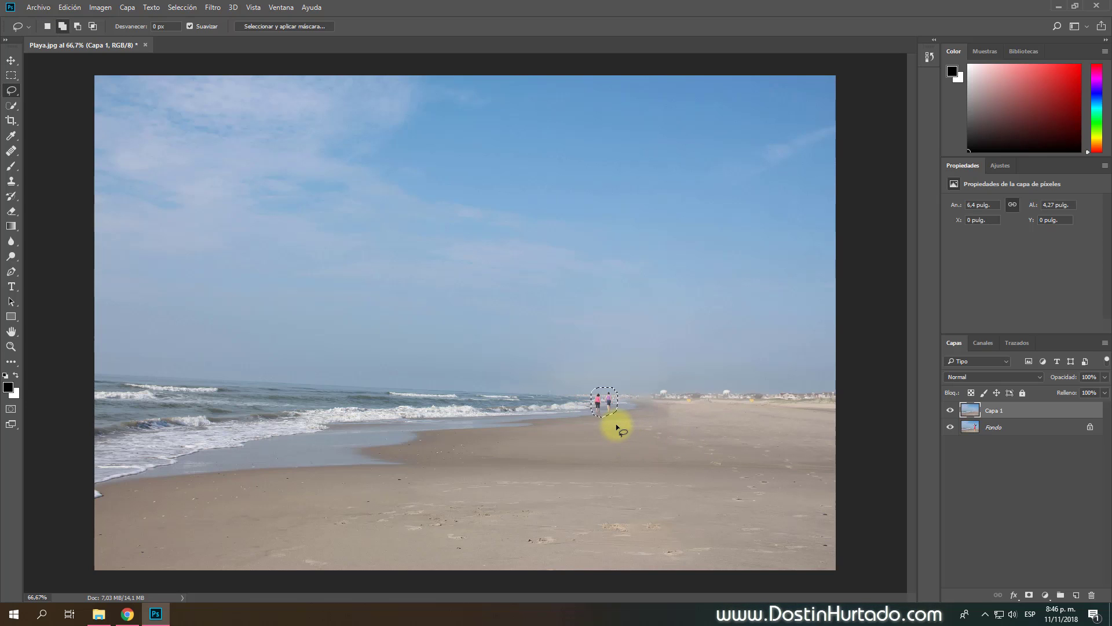
pyautogui.hotkey('shift', 'F5')
pyautogui.click(679, 176)
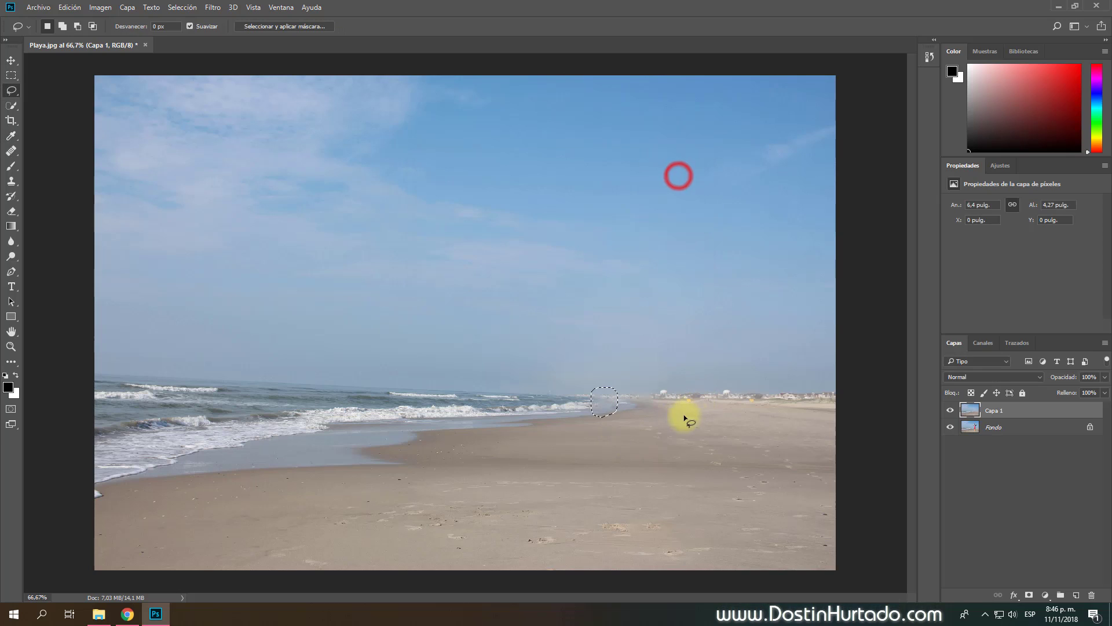
pyautogui.hotkey('ctrl', 'd')
pyautogui.scroll(3, 637, 412)
pyautogui.scroll(3, 651, 411)
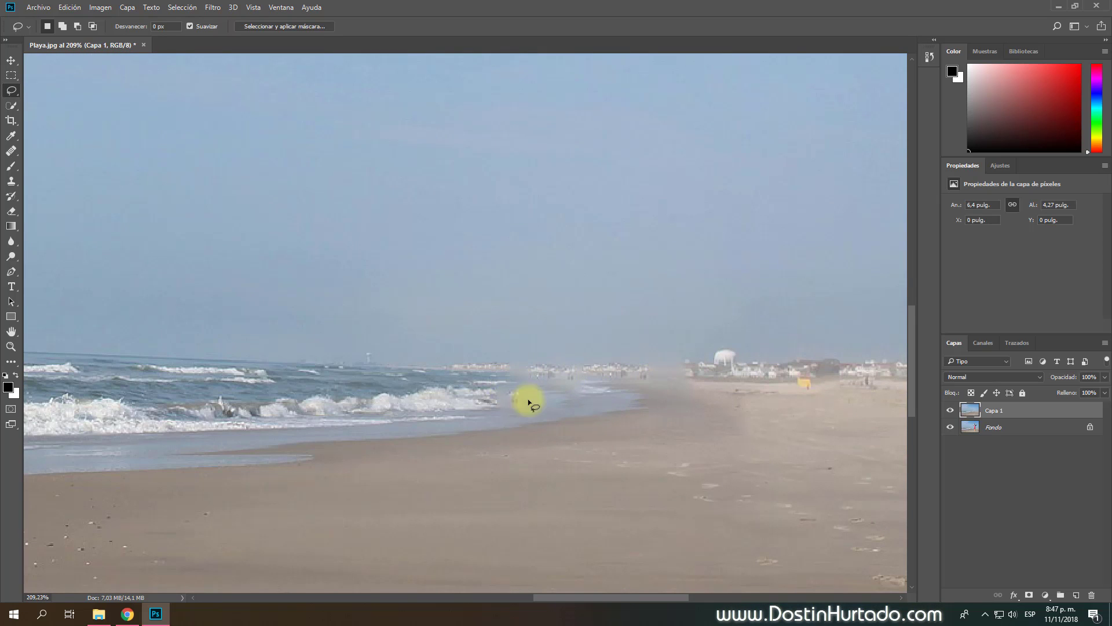
pyautogui.scroll(-2, 556, 417)
pyautogui.scroll(-1, 567, 400)
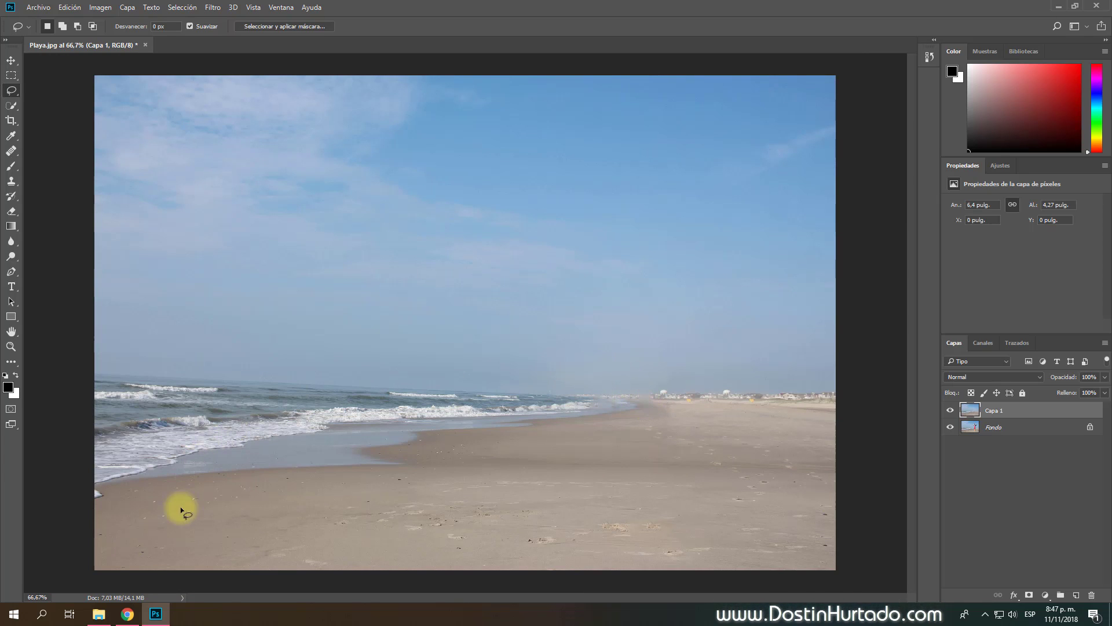
# Step: Drag the Neymar football photo from File Explorer into Photoshop
pyautogui.click(98, 613)
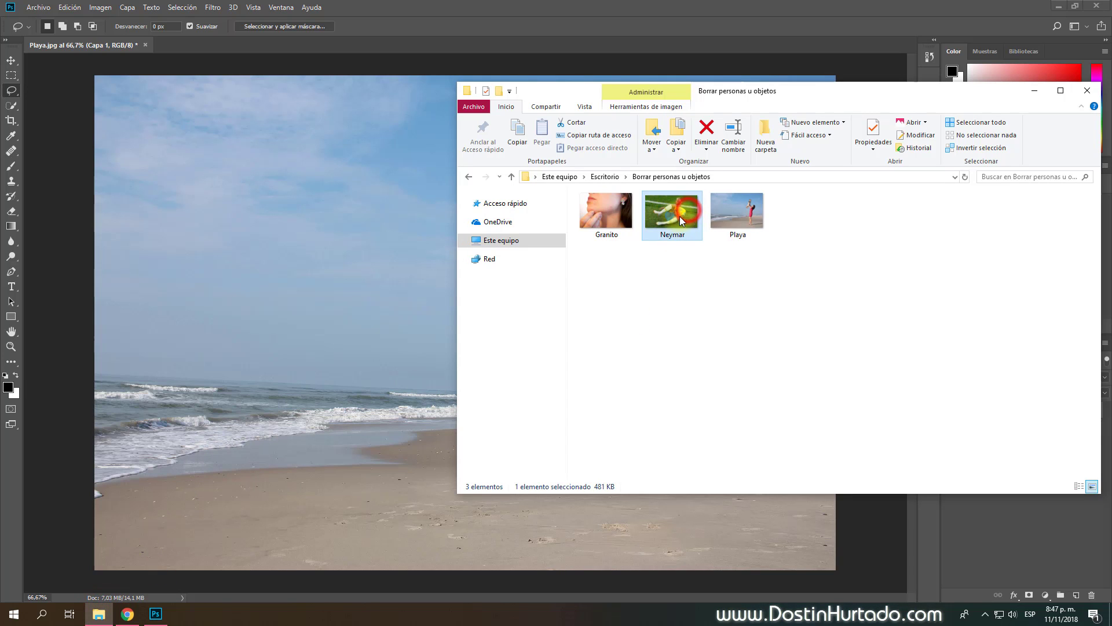
pyautogui.moveTo(690, 214); pyautogui.dragTo(237, 47)
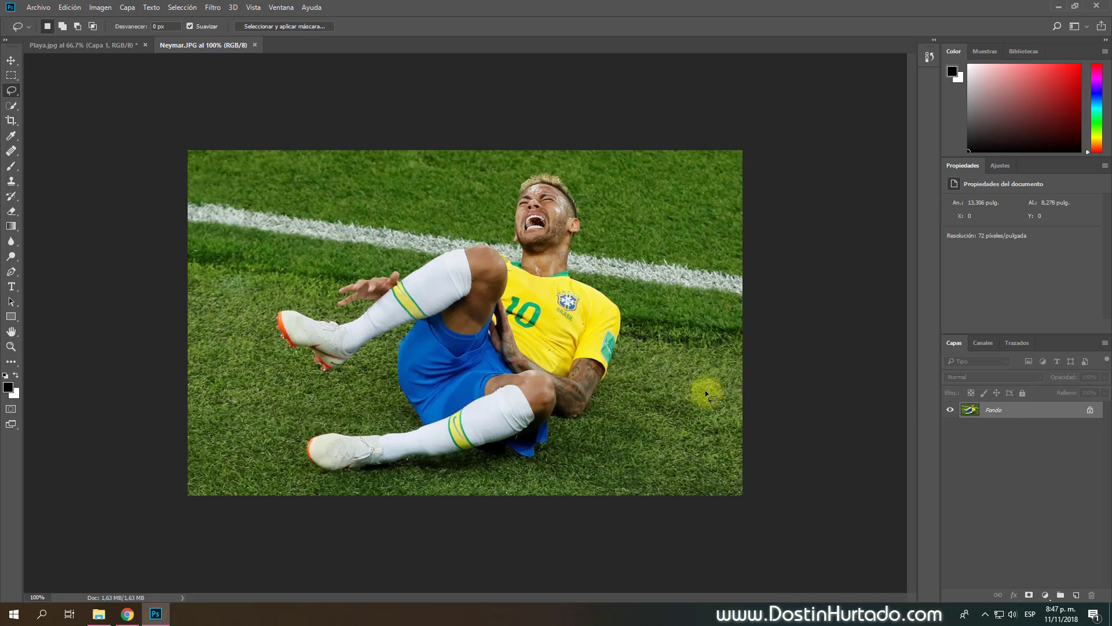
# Step: Duplicate Fondo into Capa 1 and select Herramienta Pincel corrector (healing brush)
pyautogui.hotkey('ctrl', 'j')
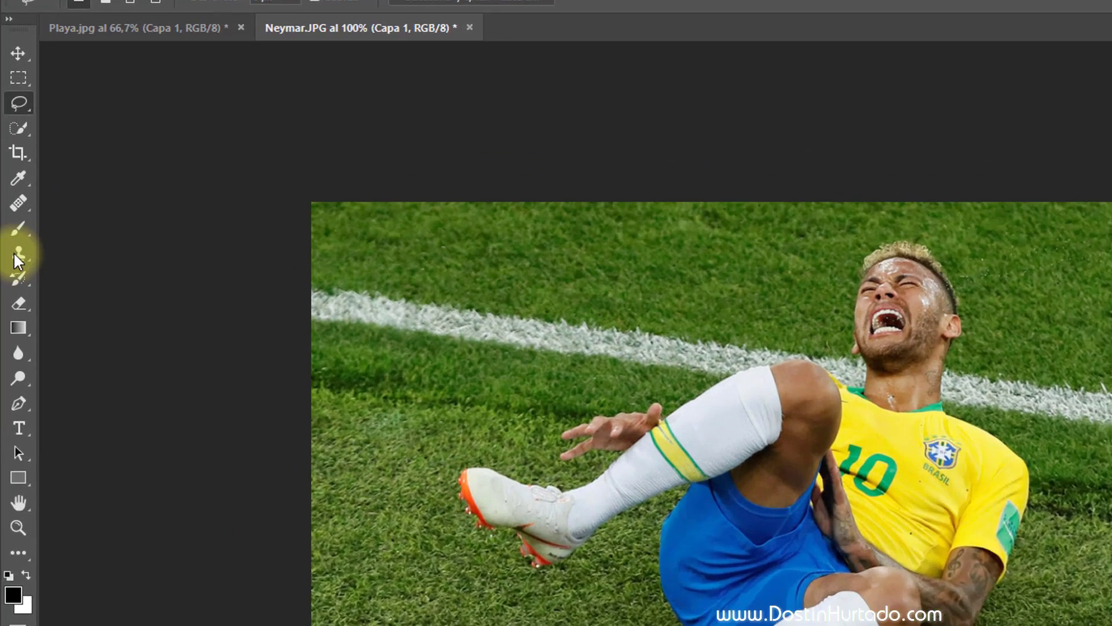
pyautogui.rightClick(11, 180)
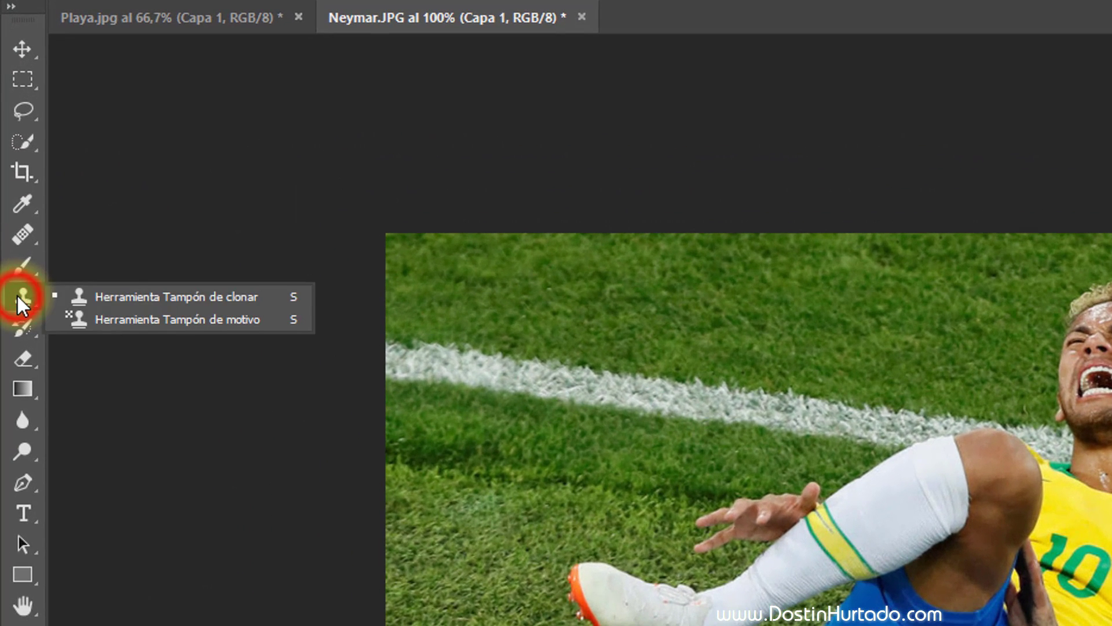
pyautogui.rightClick(19, 234)
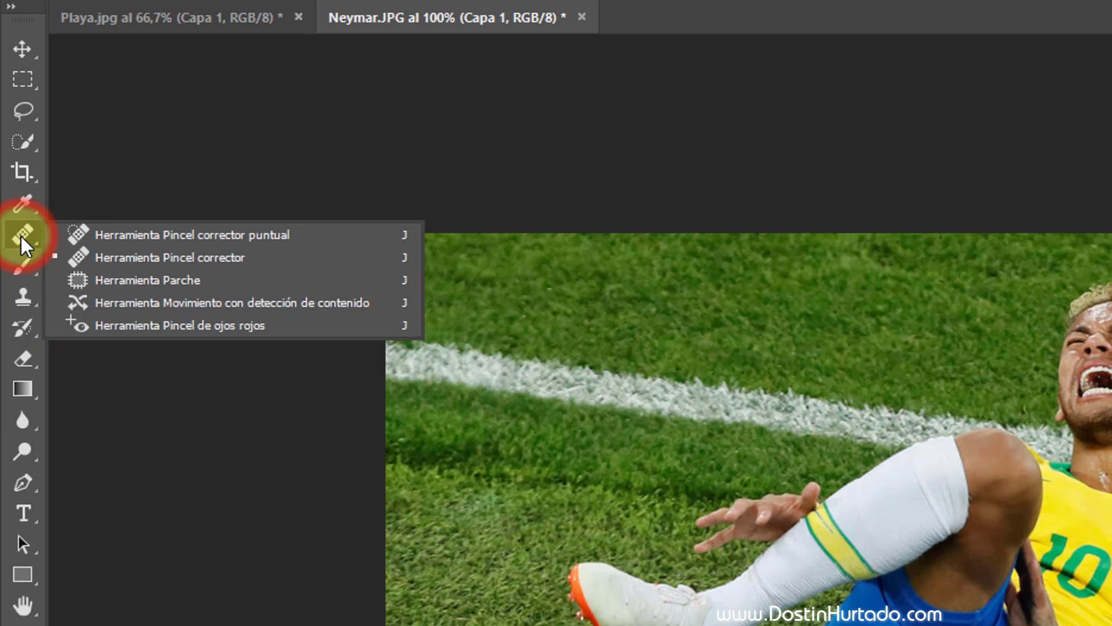
pyautogui.click(182, 262)
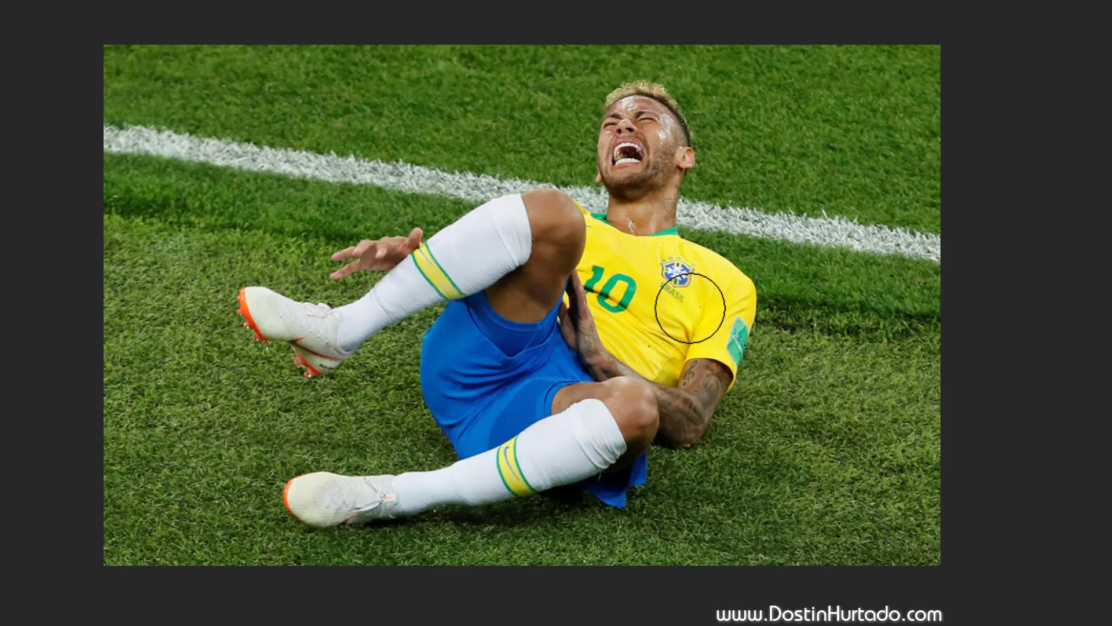
# Step: Alt-sample clean grass and paint it over the left and right stretches of the pitch line
pyautogui.press('alt')
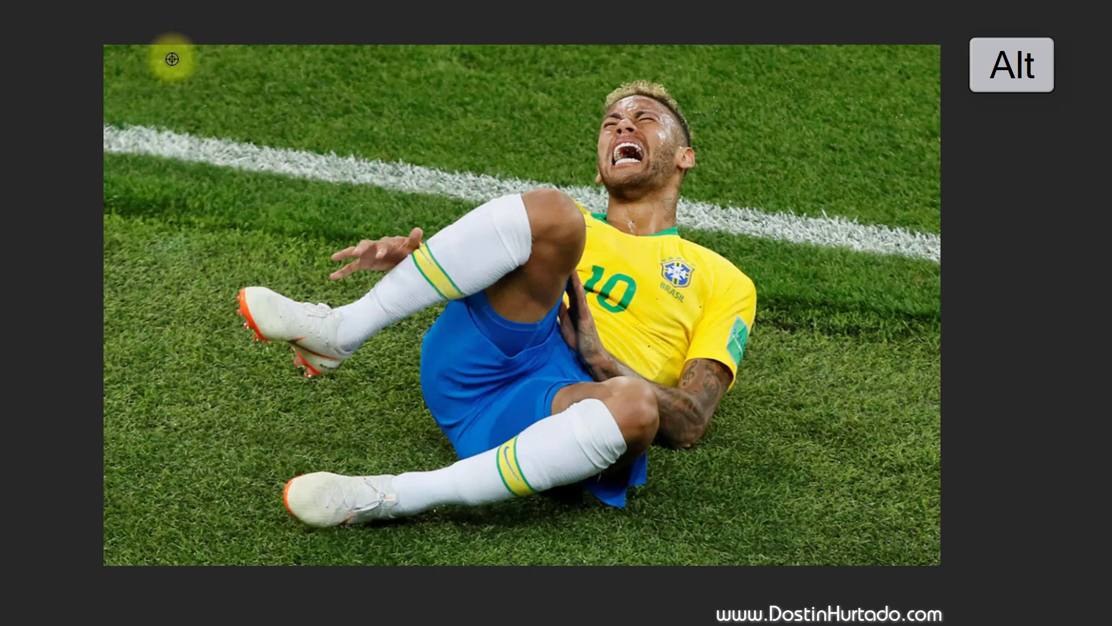
pyautogui.keyDown('alt'); pyautogui.click(177, 78); pyautogui.keyUp('alt')
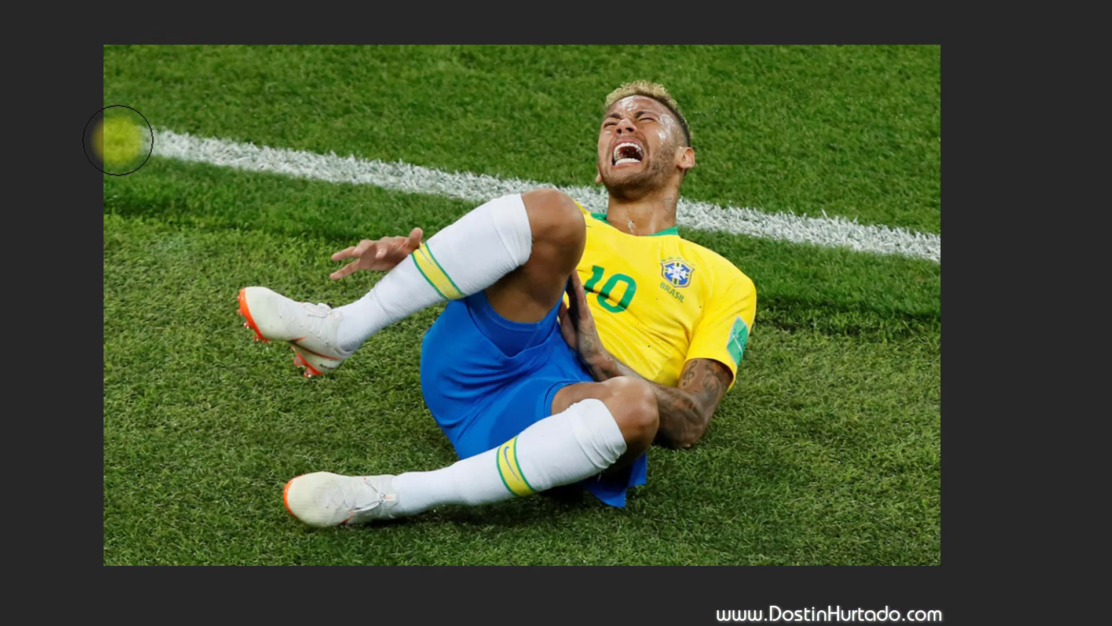
pyautogui.moveTo(139, 143); pyautogui.dragTo(417, 174)
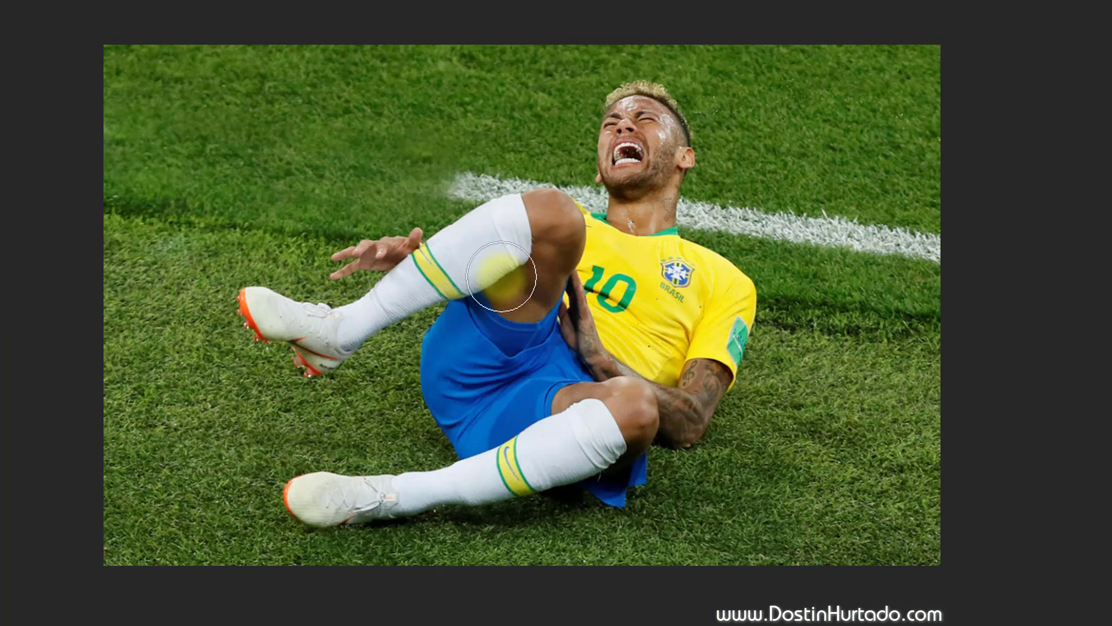
pyautogui.click(736, 229)
pyautogui.hotkey('ctrl', 'z')
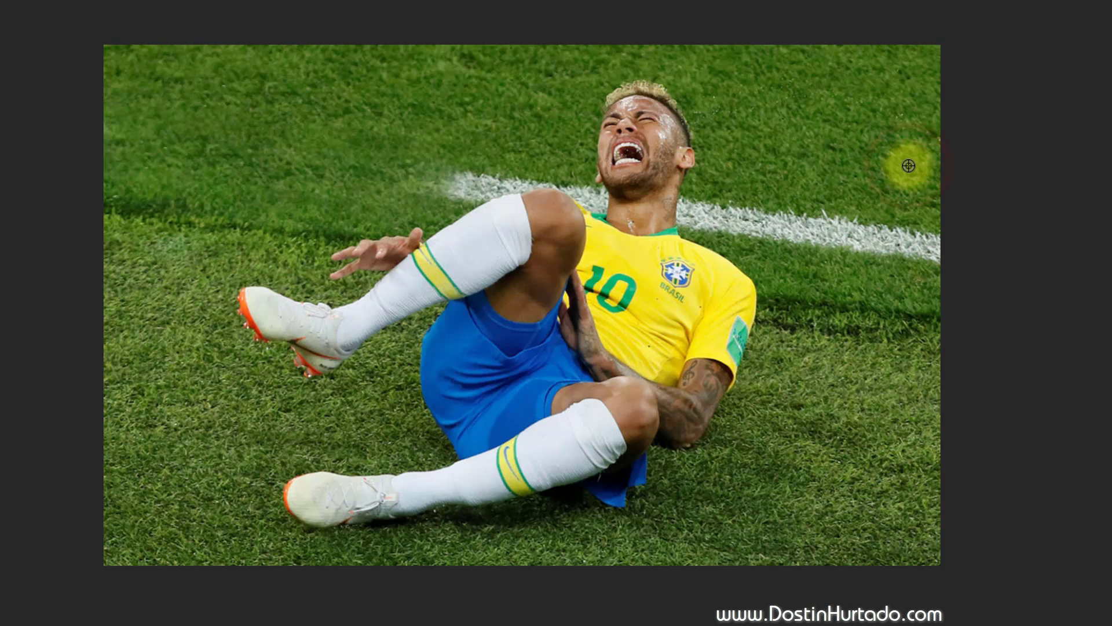
pyautogui.moveTo(929, 246); pyautogui.dragTo(744, 211)
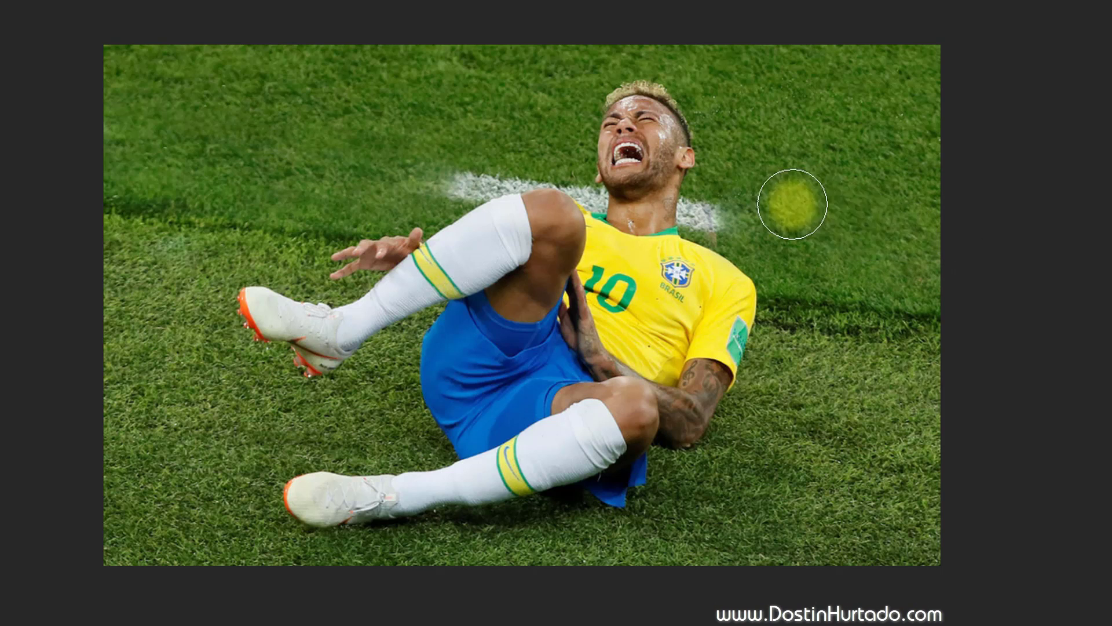
pyautogui.scroll(3, 791, 201)
pyautogui.scroll(3, 792, 201)
pyautogui.scroll(3, 817, 183)
# Step: Hide the pixel grid via Vista > Extras, with the white patch by the neck in view
pyautogui.scroll(-3, 808, 171)
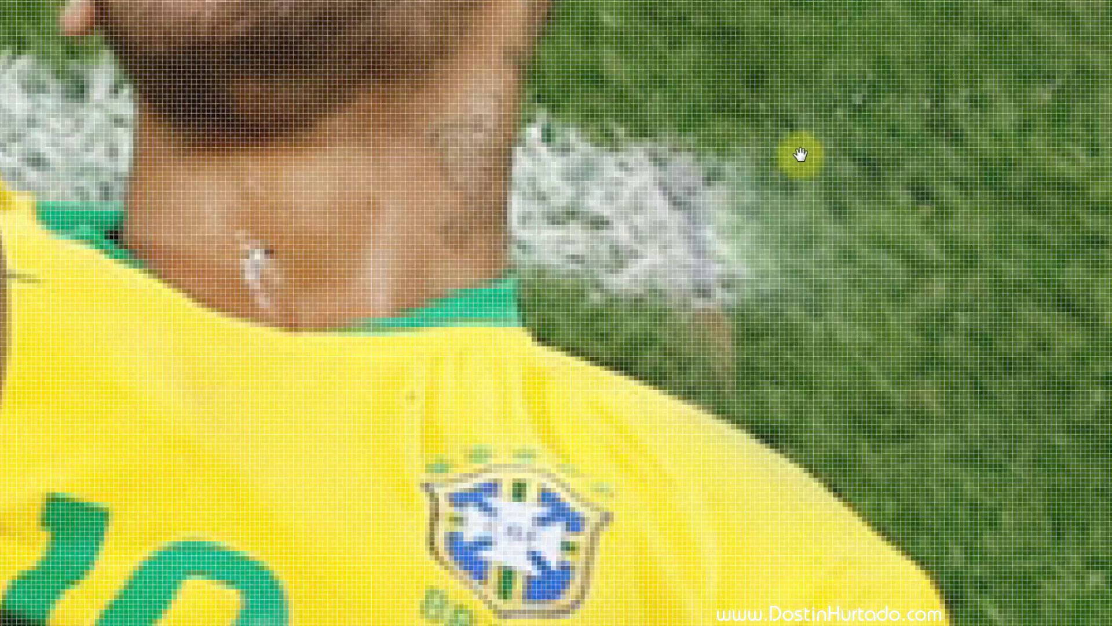
pyautogui.scroll(-2, 753, 197)
pyautogui.scroll(5, 869, 99)
pyautogui.scroll(2, 722, 179)
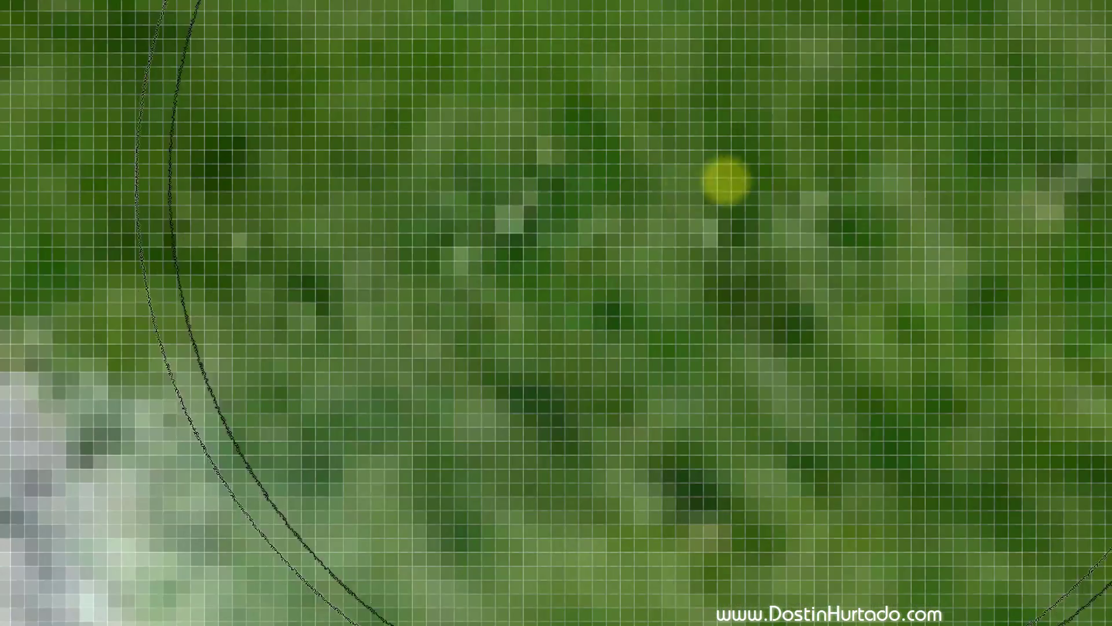
pyautogui.scroll(-3, 367, 295)
pyautogui.scroll(-1, 276, 300)
pyautogui.moveTo(278, 295); pyautogui.dragTo(465, 266)
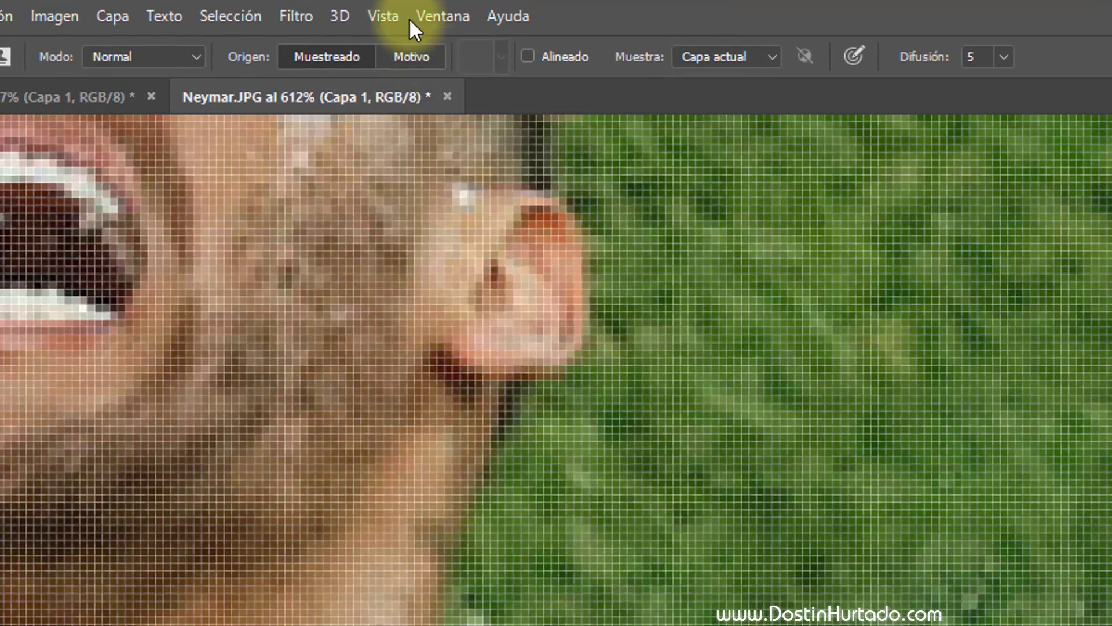
pyautogui.click(391, 16)
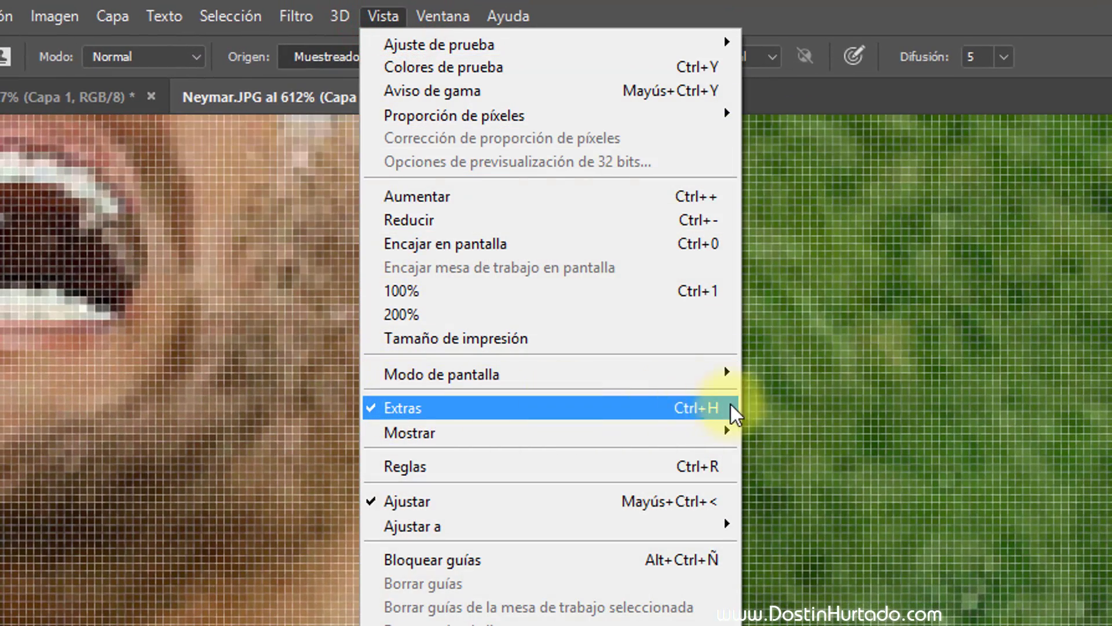
pyautogui.click(707, 416)
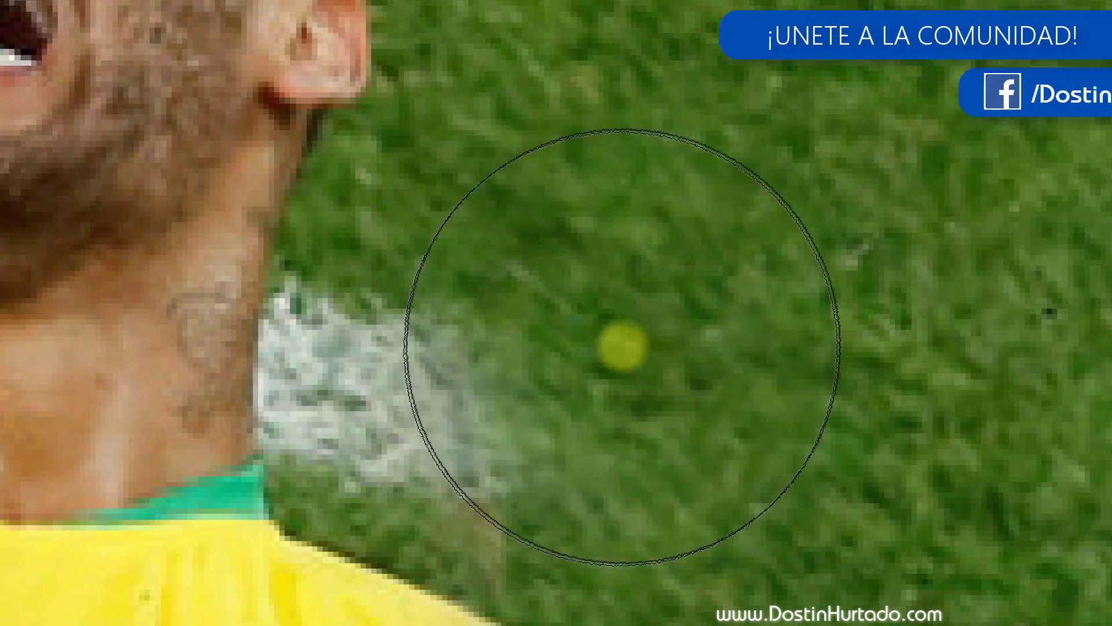
# Step: Shrink the healing brush and dab two spots of the white patch beside the neck
pyautogui.rightClick(645, 334)
pyautogui.moveTo(753, 370); pyautogui.dragTo(730, 370)
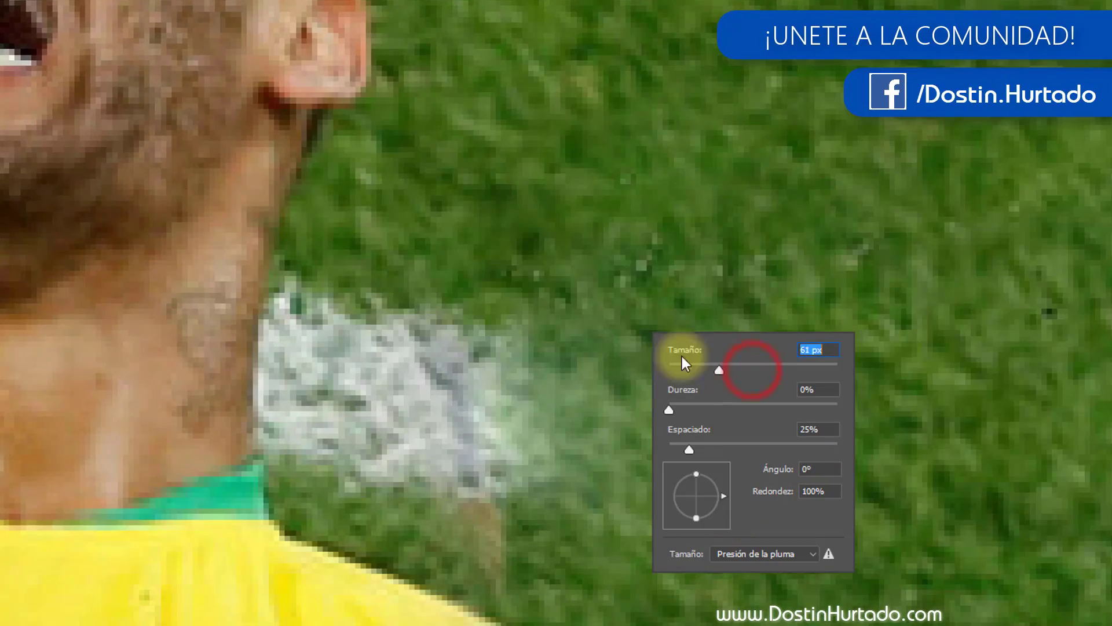
pyautogui.click(663, 231)
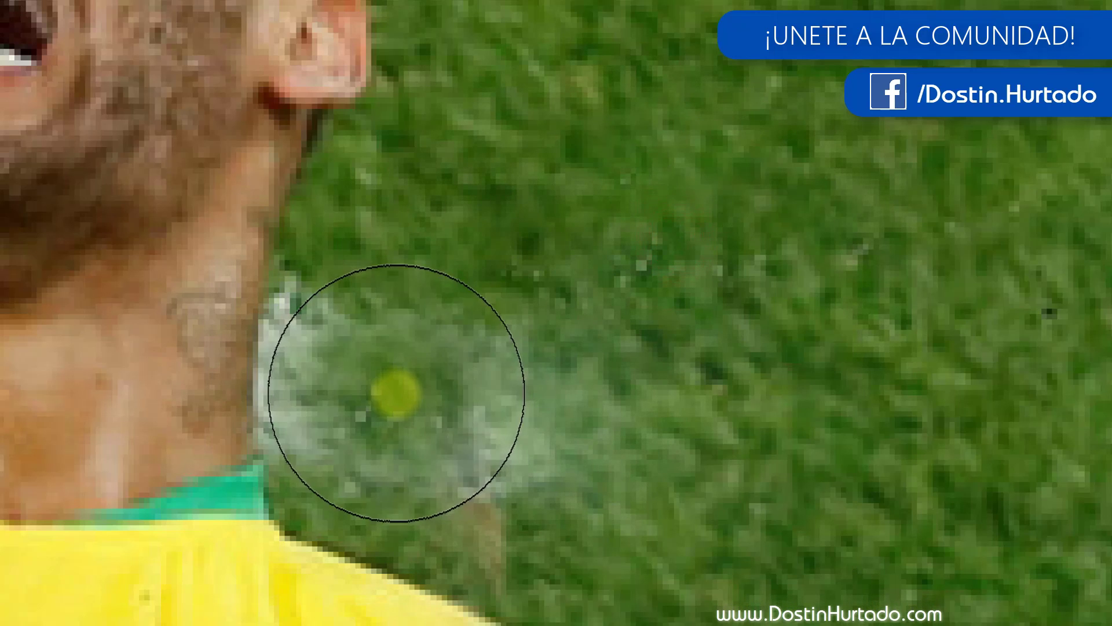
pyautogui.click(388, 403)
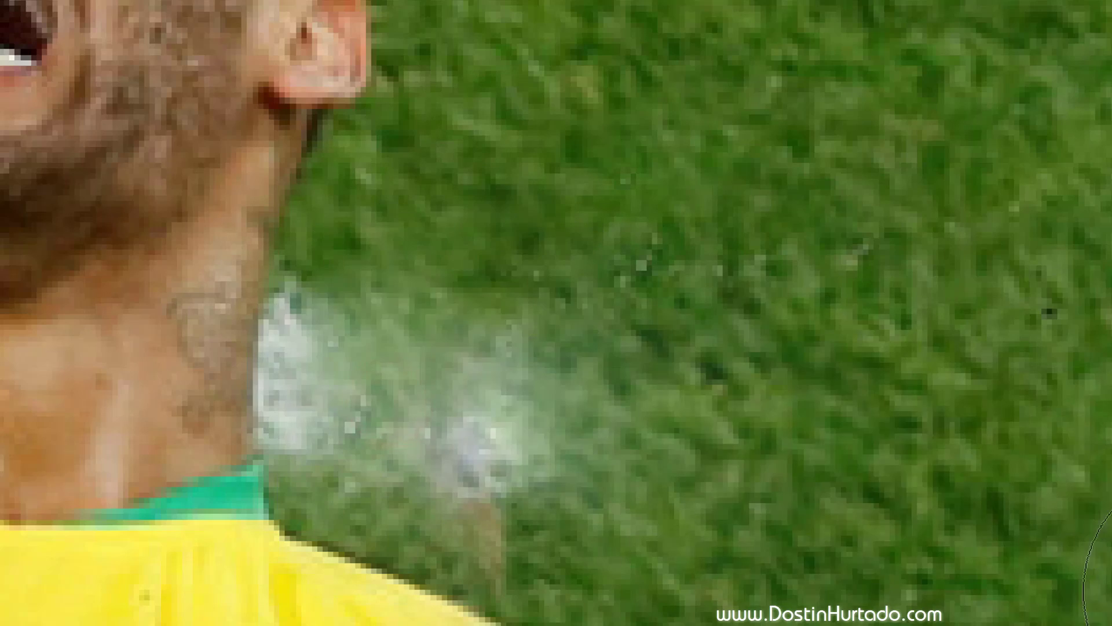
pyautogui.click(369, 415)
# Step: Brush over the neck blotch, then set up the Clone Stamp with 50% hardness
pyautogui.moveTo(405, 303); pyautogui.dragTo(422, 411)
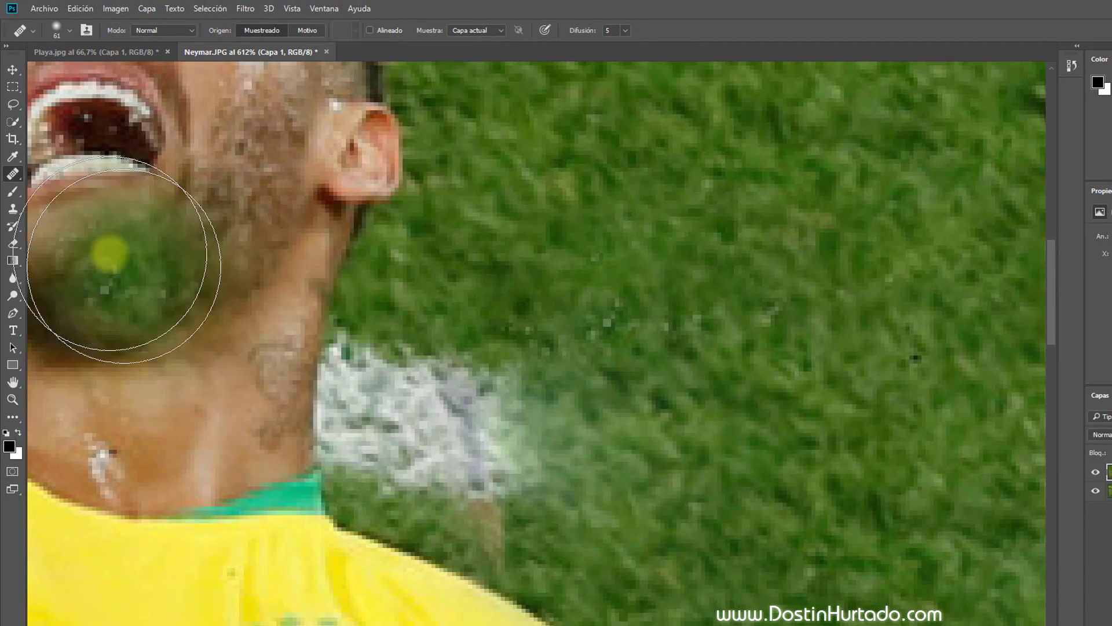
pyautogui.click(11, 209)
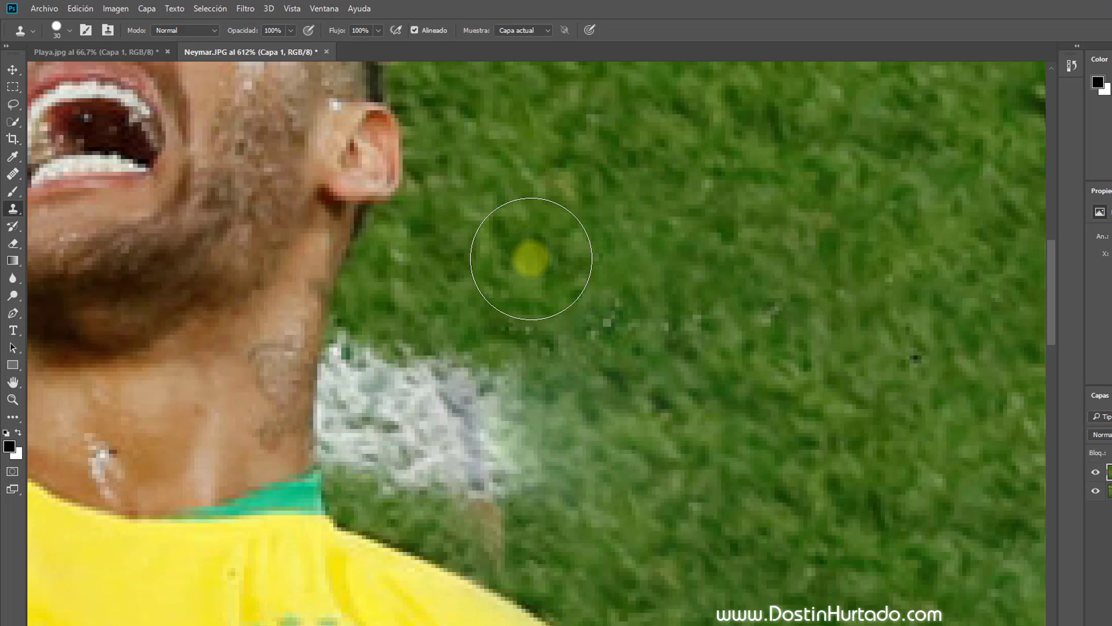
pyautogui.rightClick(511, 281)
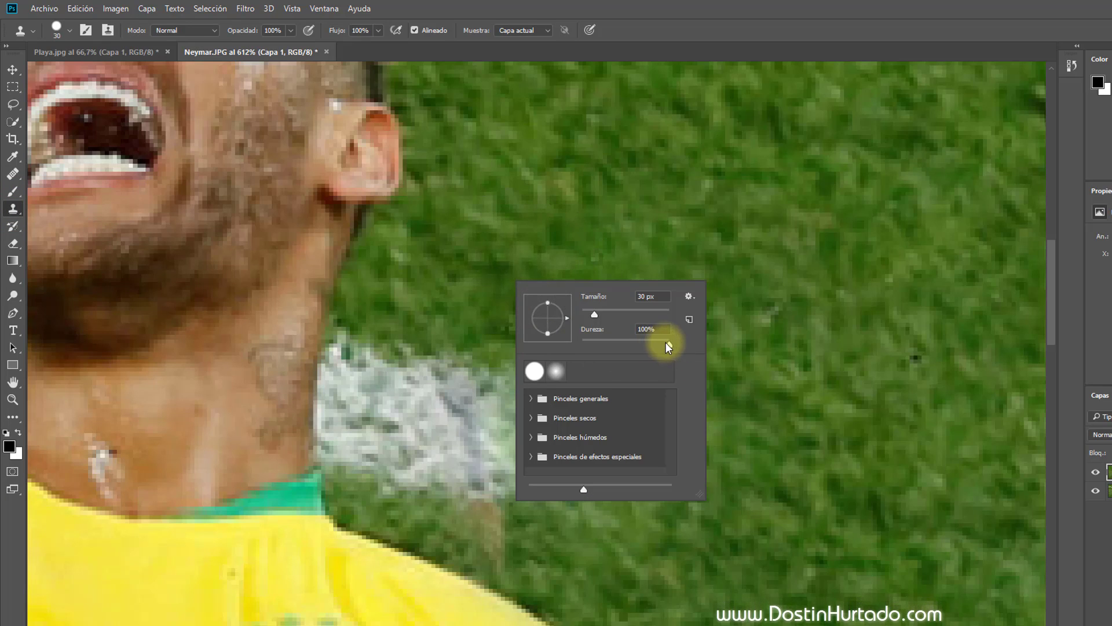
pyautogui.moveTo(669, 344); pyautogui.dragTo(625, 348)
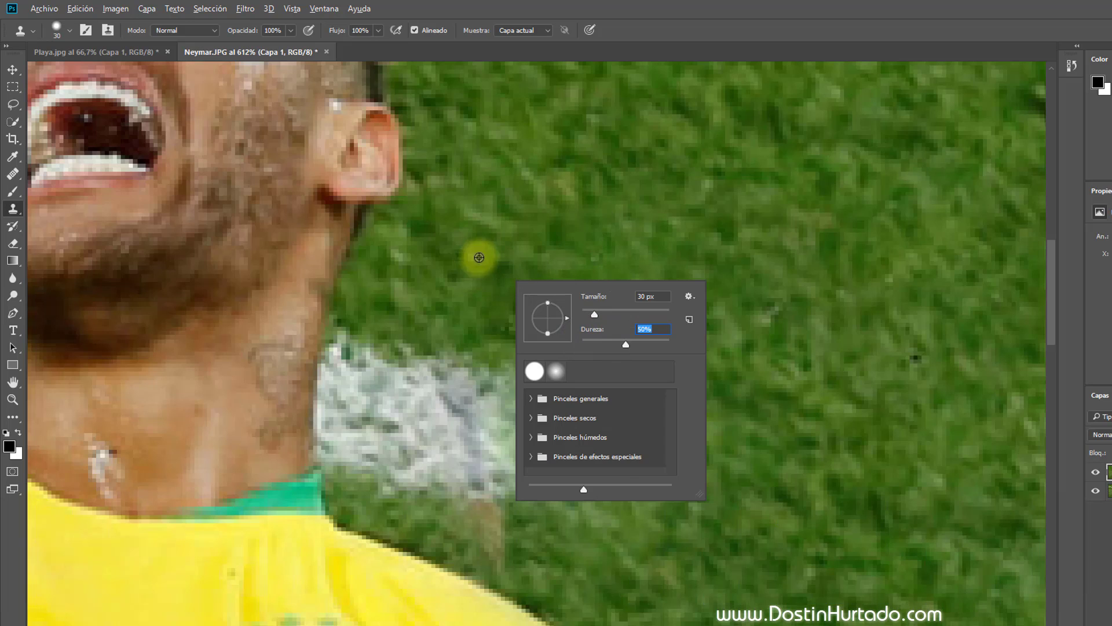
# Step: Alt-sample clean grass and clone it over the white patch near the neck
pyautogui.click(477, 263)
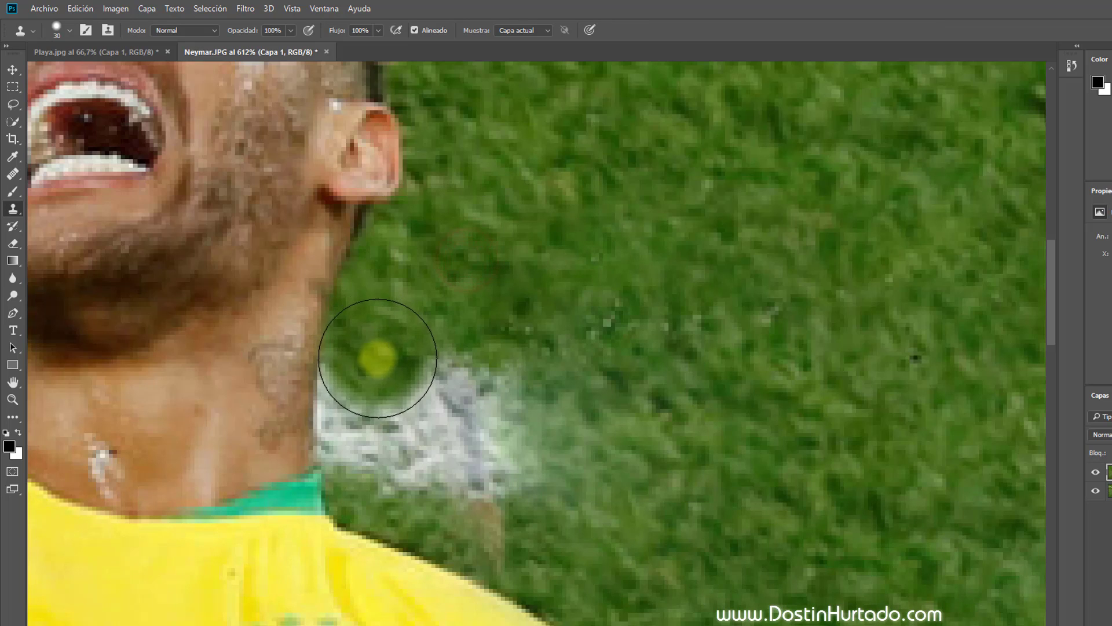
pyautogui.moveTo(378, 361); pyautogui.dragTo(385, 467)
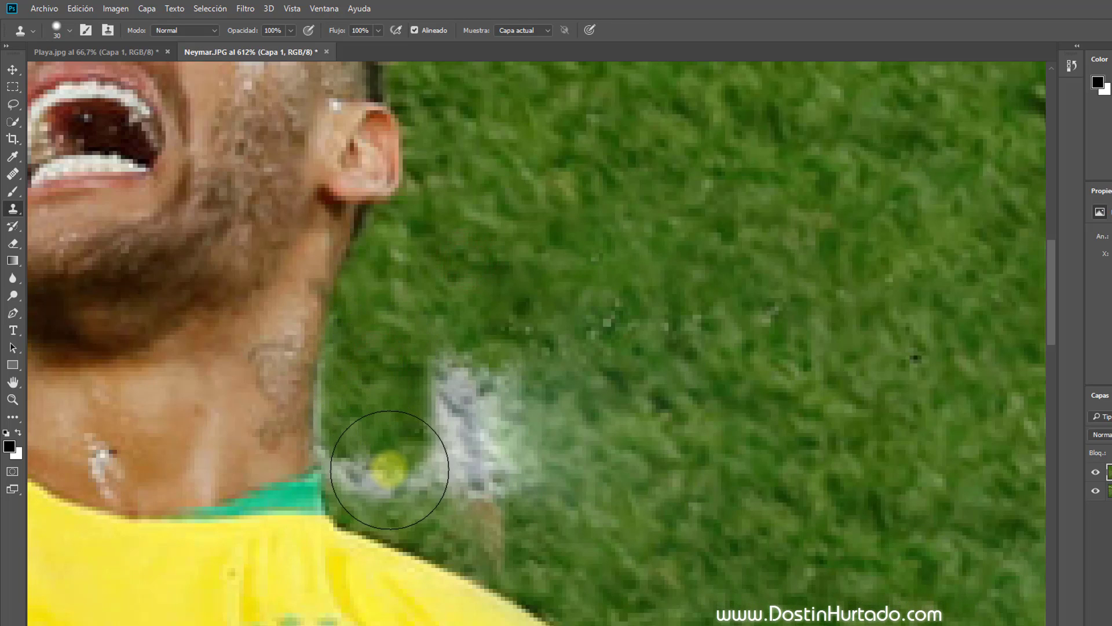
pyautogui.moveTo(434, 356)
pyautogui.mouseDown()
pyautogui.moveTo(509, 392)
pyautogui.moveTo(464, 427)
pyautogui.moveTo(527, 456)
pyautogui.moveTo(383, 472)
pyautogui.moveTo(422, 489)
pyautogui.mouseUp()
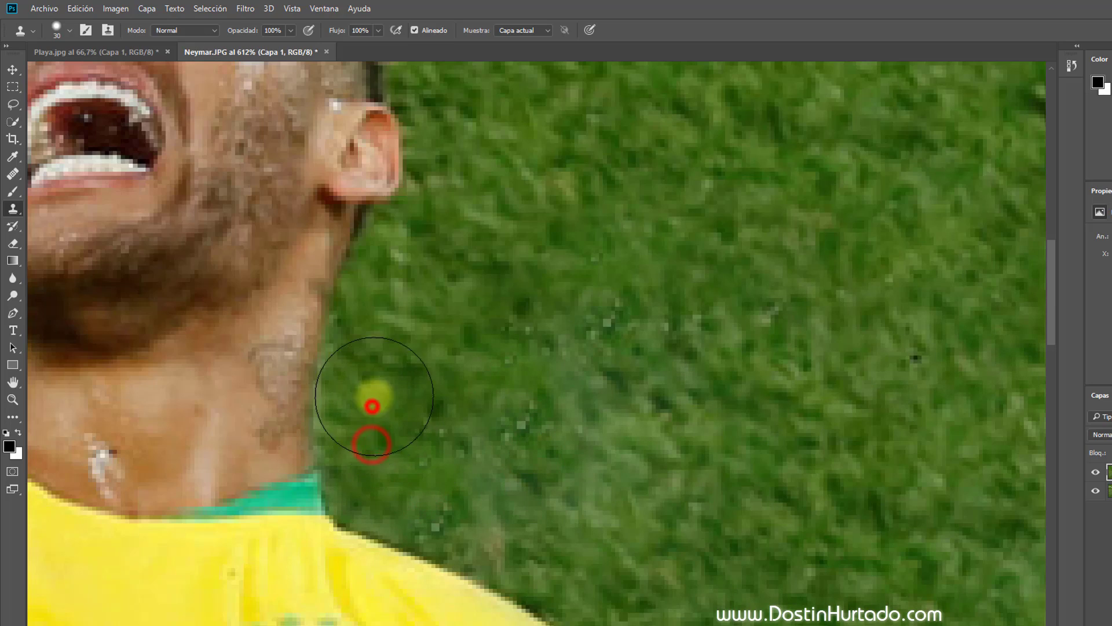
pyautogui.hotkey('ctrl', '0')
pyautogui.hotkey('ctrl', '+')
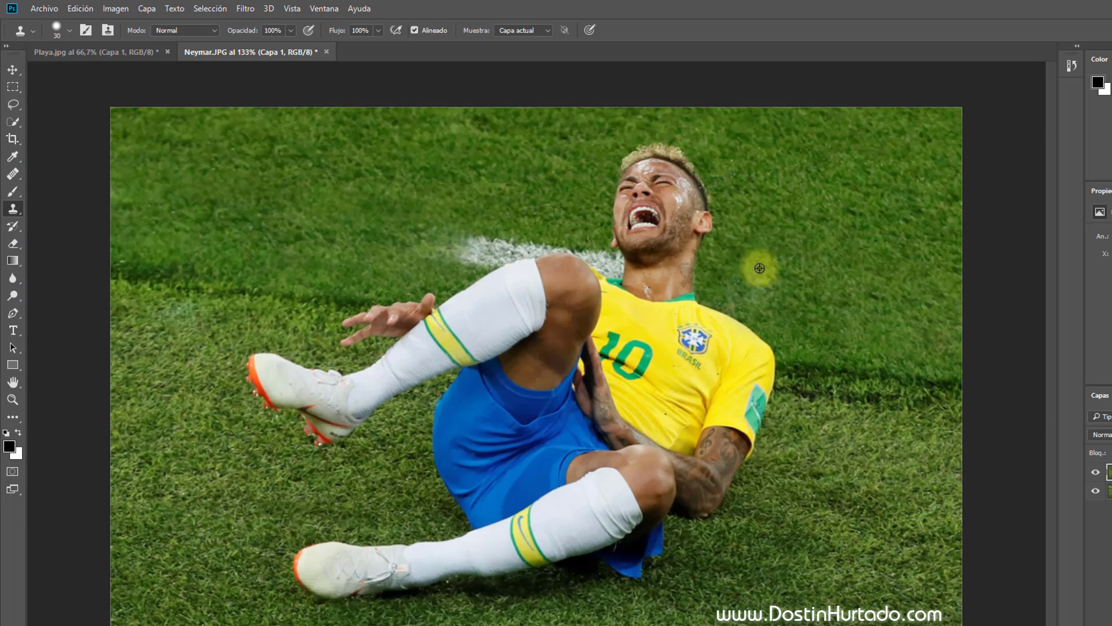
pyautogui.rightClick(776, 244)
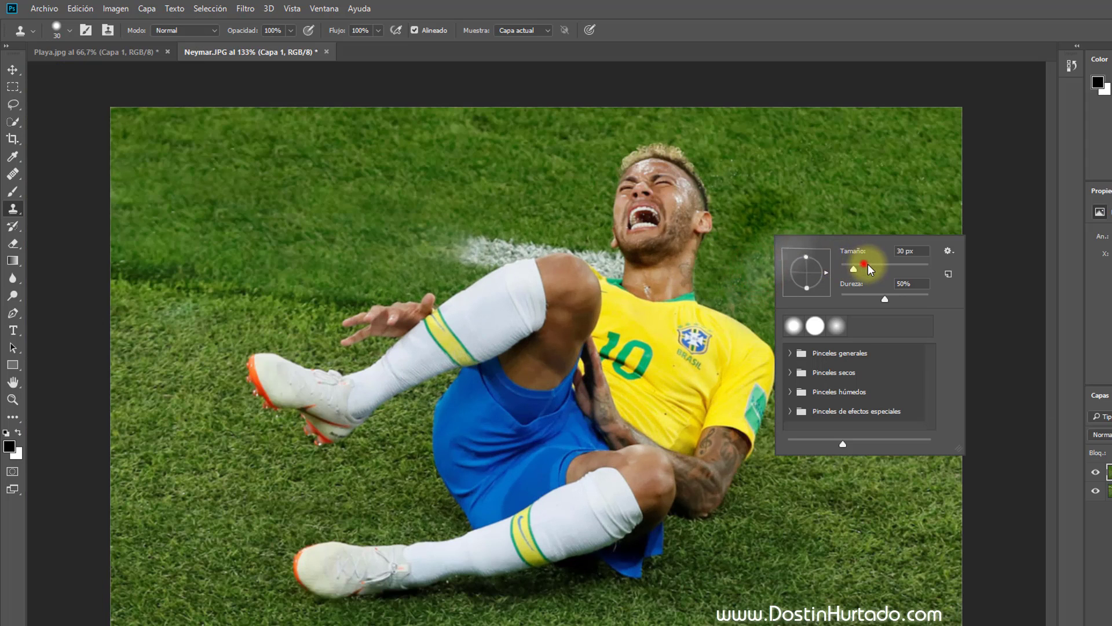
pyautogui.moveTo(890, 263); pyautogui.dragTo(891, 265)
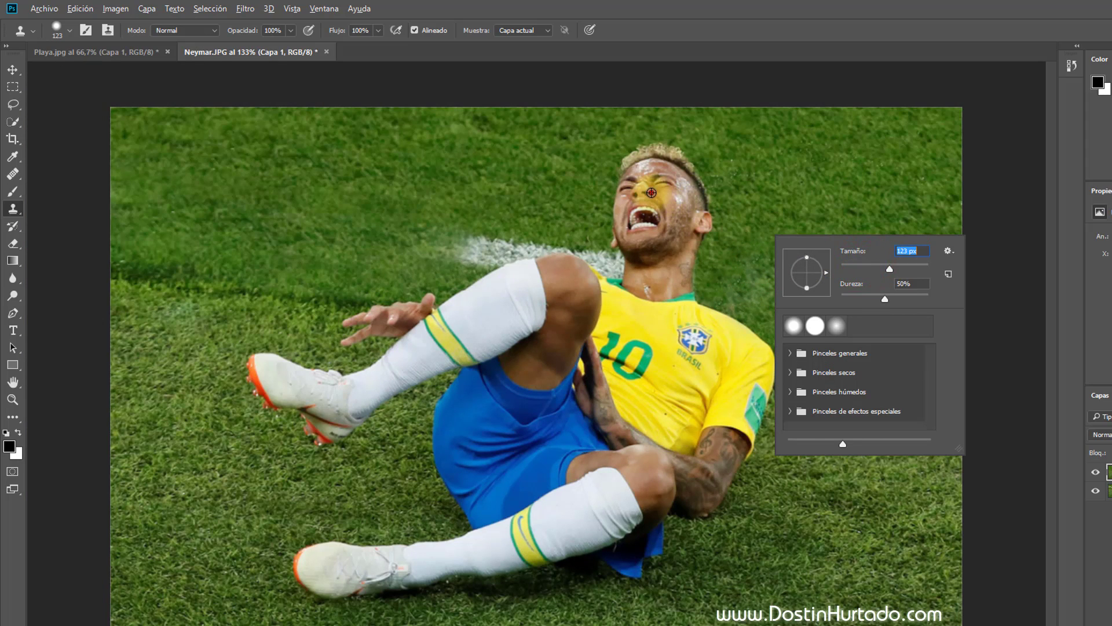
pyautogui.press('Return')
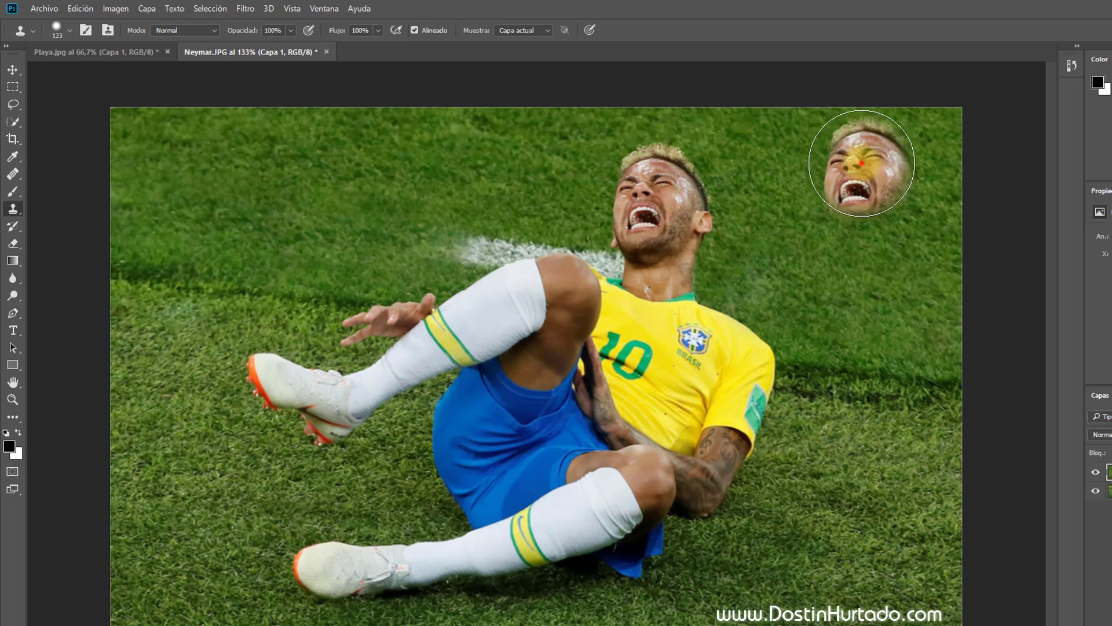
pyautogui.moveTo(862, 163)
pyautogui.mouseDown()
pyautogui.moveTo(919, 186)
pyautogui.moveTo(832, 248)
pyautogui.moveTo(956, 382)
pyautogui.moveTo(886, 452)
pyautogui.moveTo(857, 521)
pyautogui.moveTo(987, 504)
pyautogui.mouseUp()
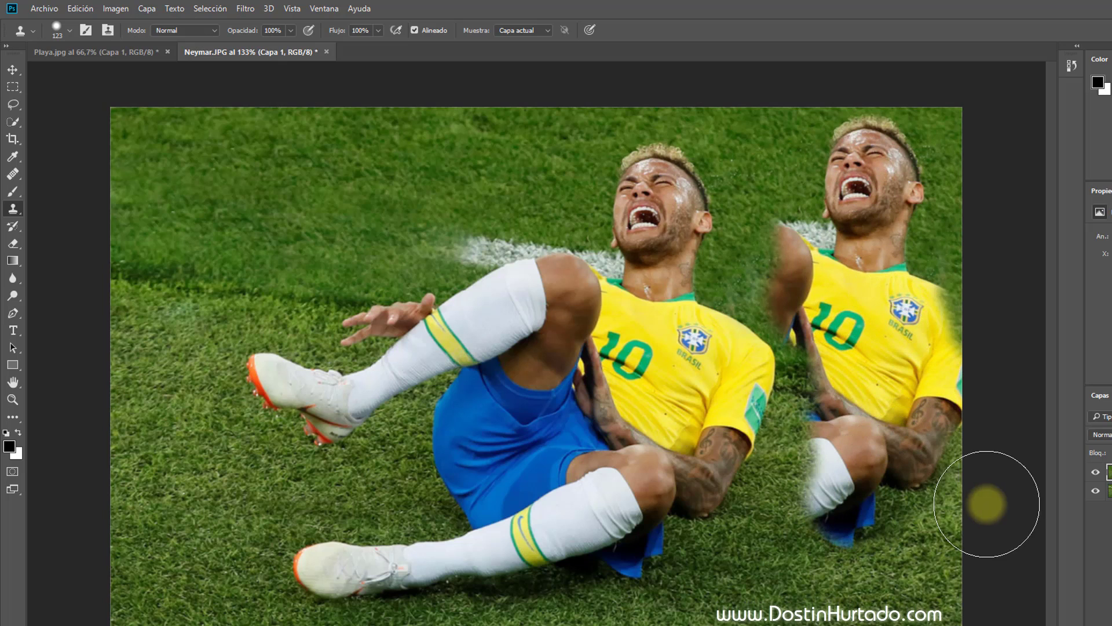
pyautogui.hotkey('ctrl', 'alt', 'z')
pyautogui.hotkey('ctrl', 'alt', 'z')
pyautogui.hotkey('ctrl', 'alt', 'z')
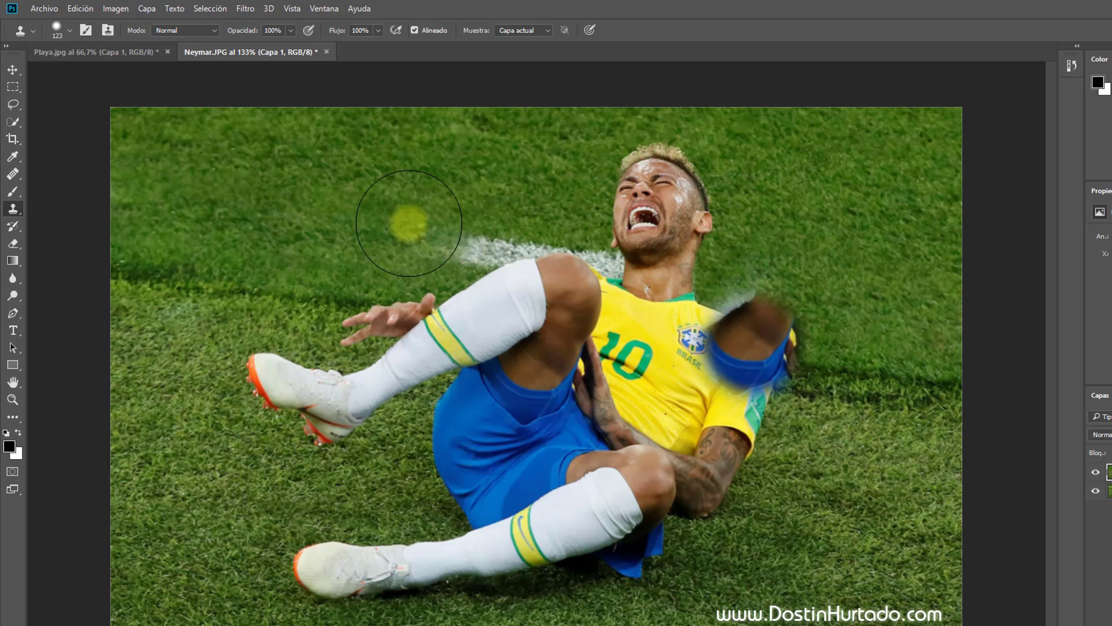
# Step: With an enlarged Healing Brush sampled from the player's cheek, paint over the grass at right
pyautogui.rightClick(13, 173)
pyautogui.click(80, 186)
pyautogui.rightClick(773, 196)
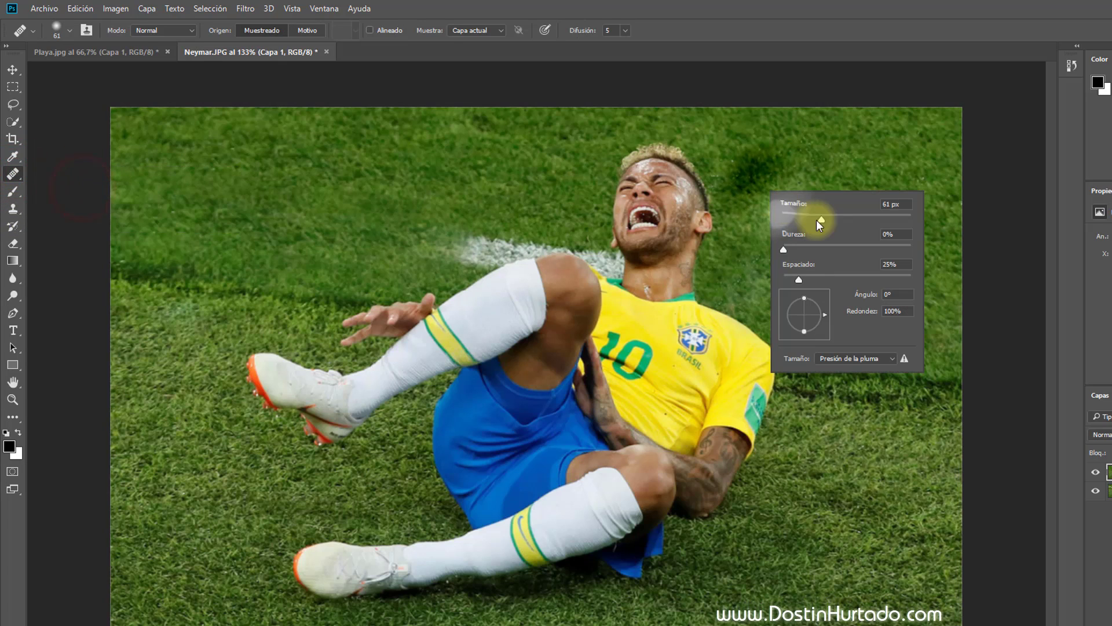
pyautogui.moveTo(818, 224); pyautogui.dragTo(856, 226)
pyautogui.click(662, 206)
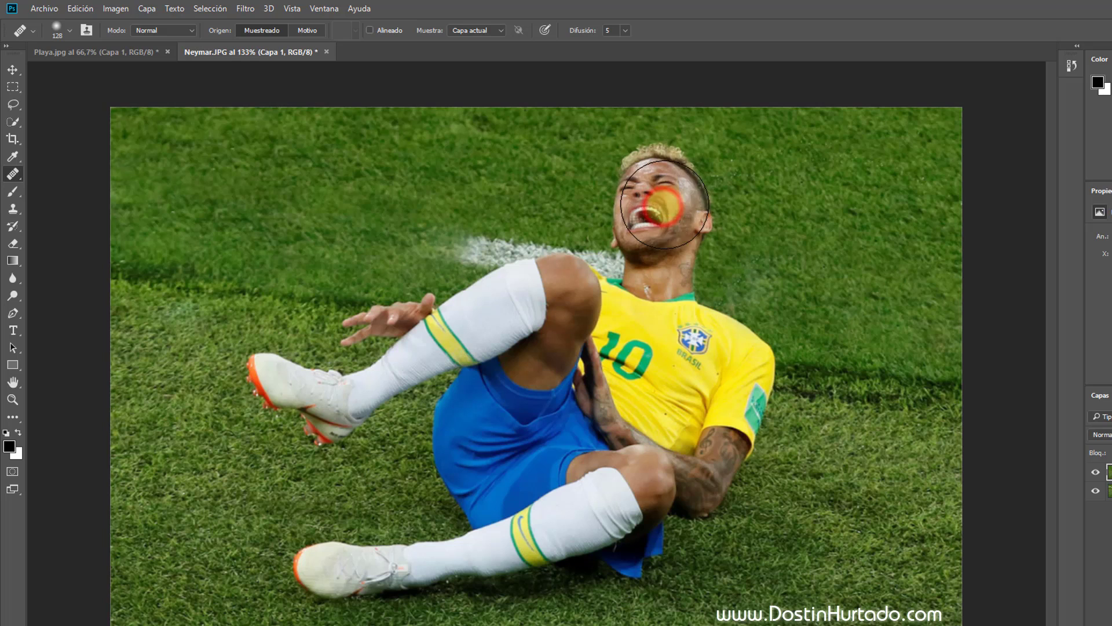
pyautogui.moveTo(851, 154); pyautogui.dragTo(935, 258)
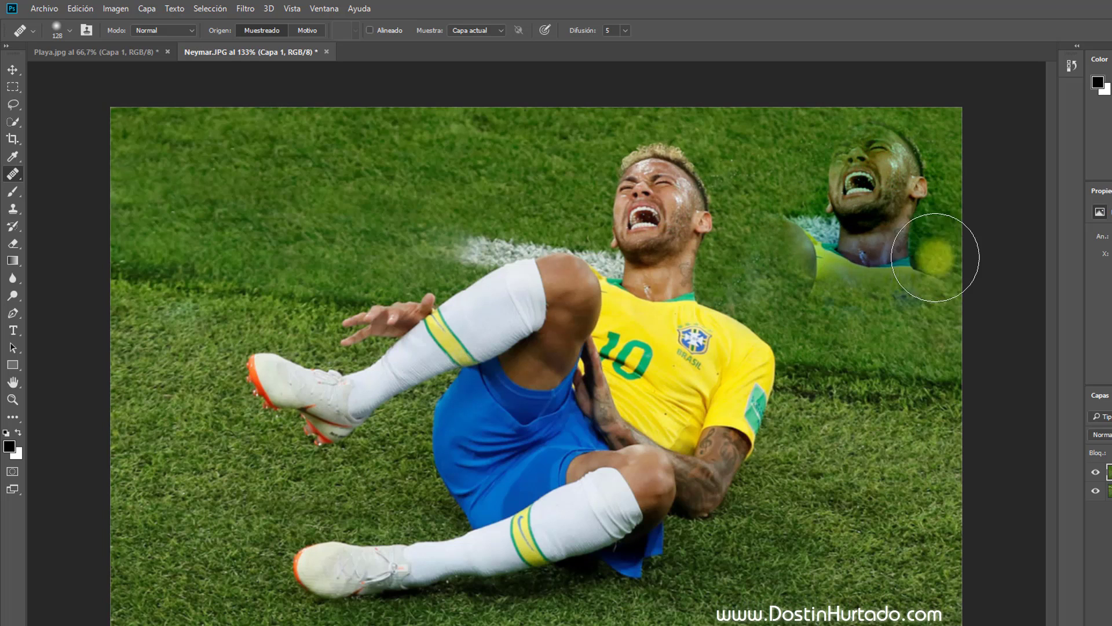
pyautogui.moveTo(935, 257); pyautogui.dragTo(969, 368)
pyautogui.moveTo(869, 428); pyautogui.dragTo(846, 432)
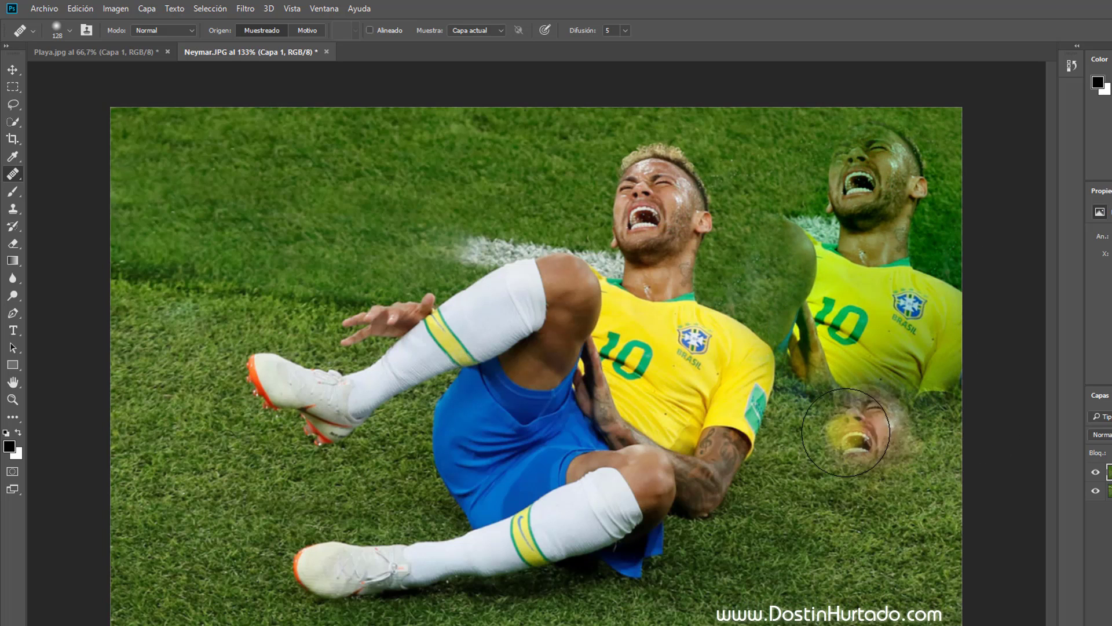
pyautogui.click(845, 432)
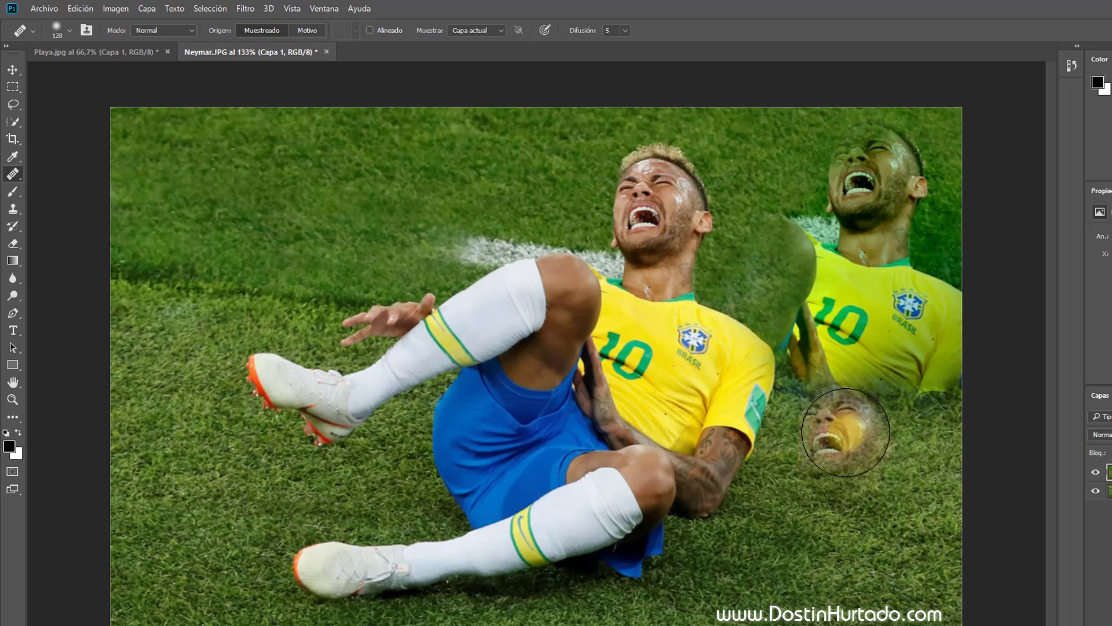
# Step: Undo the stray cloned player and resample clean grass beside the player's neck
pyautogui.hotkey('ctrl', 'z')
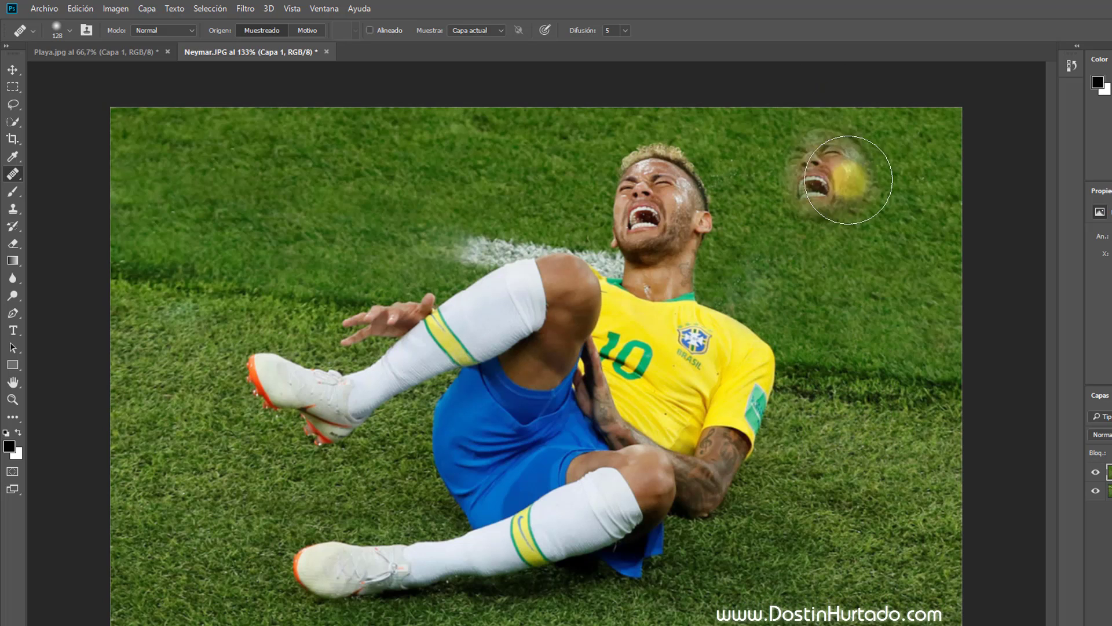
pyautogui.scroll(3, 608, 234)
pyautogui.scroll(2, 608, 235)
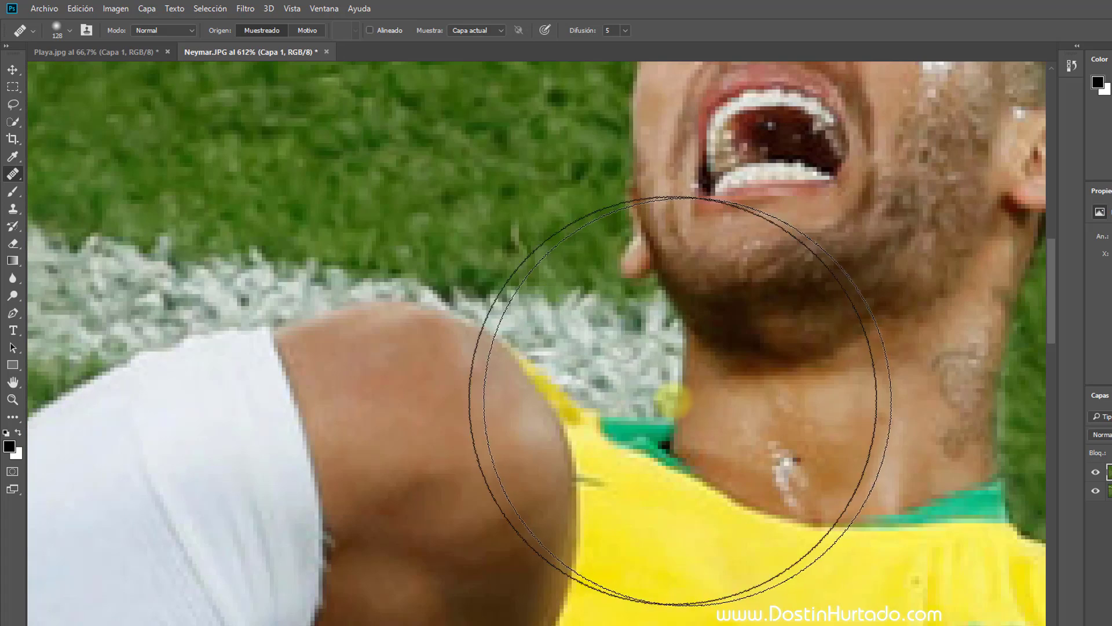
pyautogui.keyDown('alt'); pyautogui.click(611, 304); pyautogui.keyUp('alt')
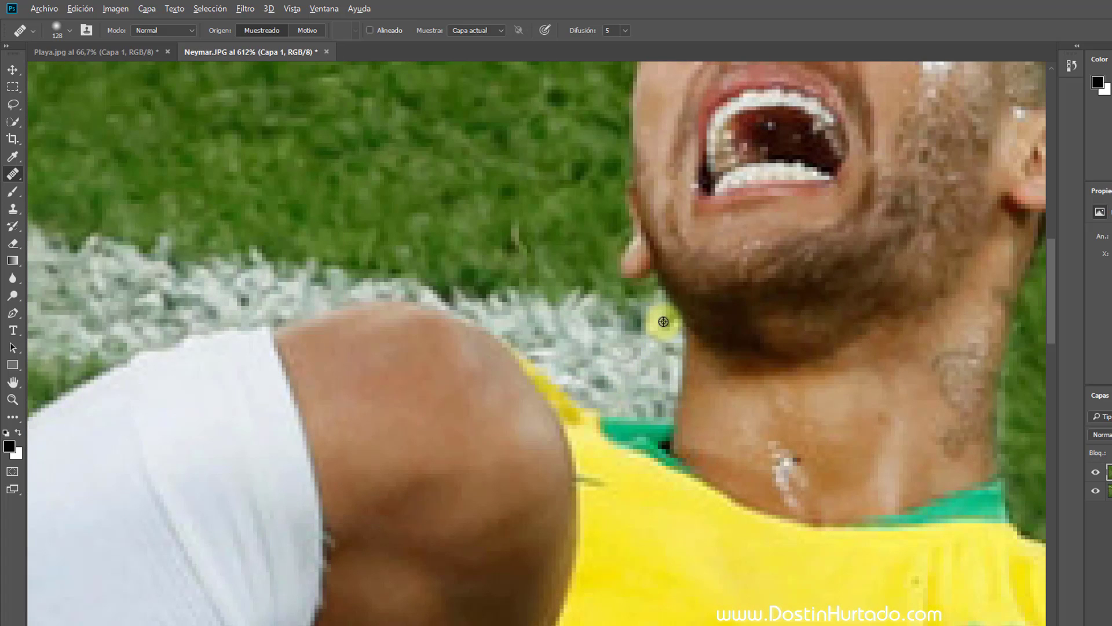
# Step: Open Granito.jpg in Photoshop by dragging it in from Explorer
pyautogui.scroll(-5, 607, 373)
pyautogui.scroll(-1, 471, 356)
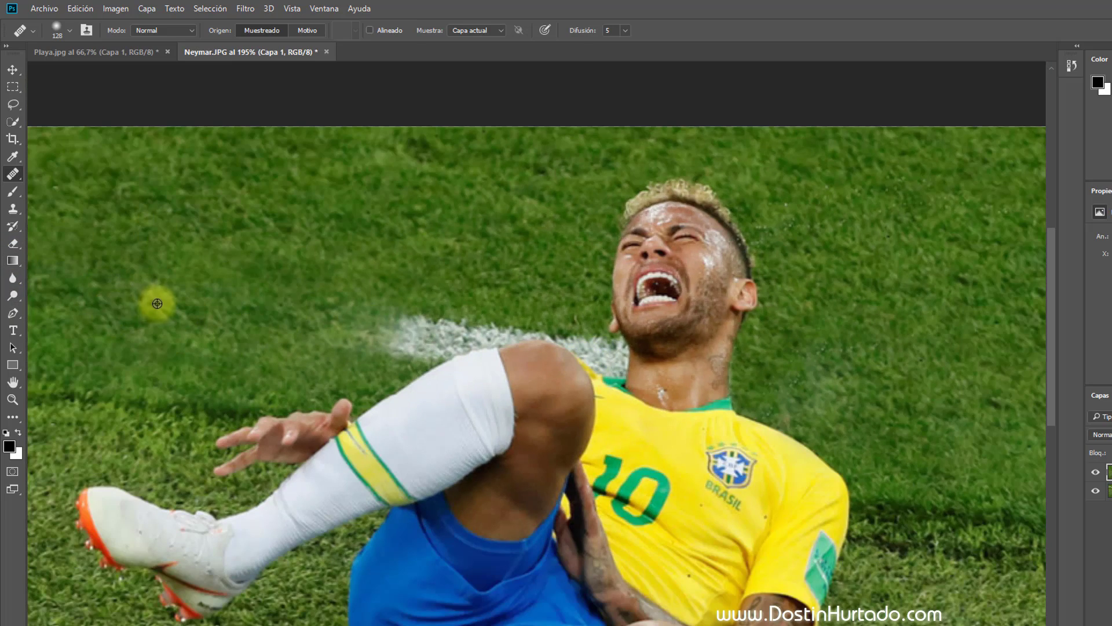
pyautogui.scroll(-2, 152, 297)
pyautogui.scroll(-1, 147, 291)
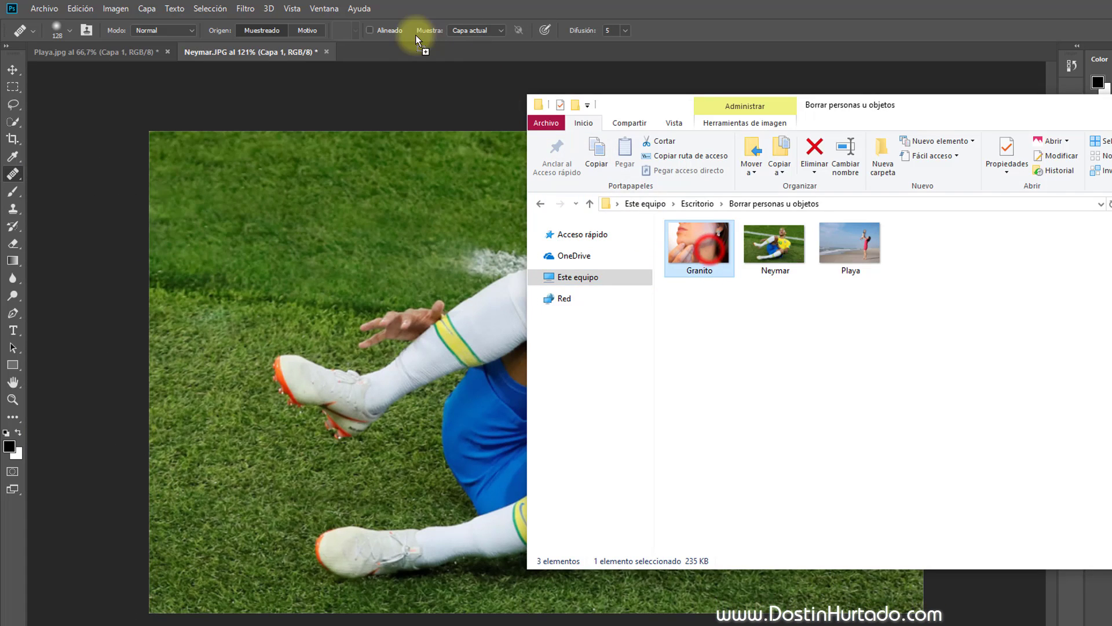
pyautogui.moveTo(415, 35); pyautogui.dragTo(408, 44)
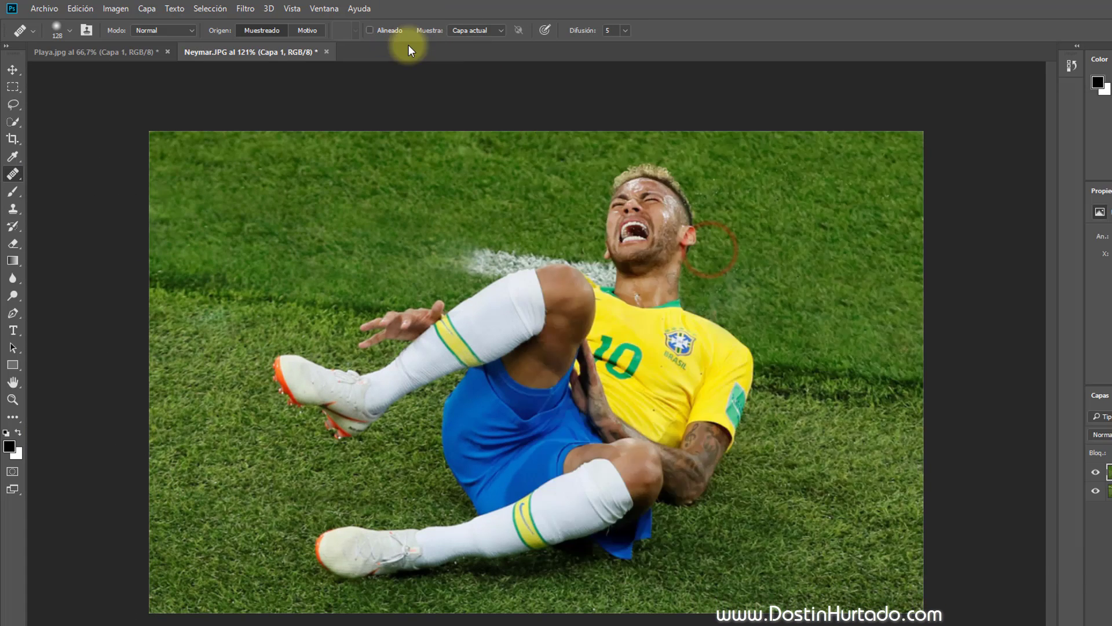
# Step: Select the Patch tool from the healing tools flyout
pyautogui.click(13, 70)
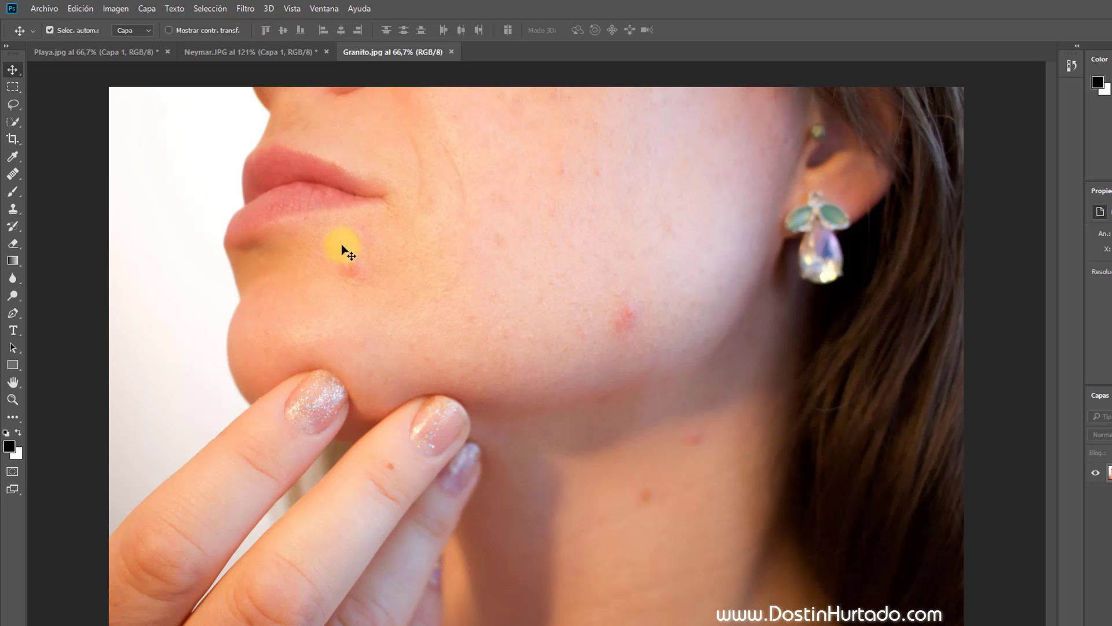
pyautogui.click(13, 174)
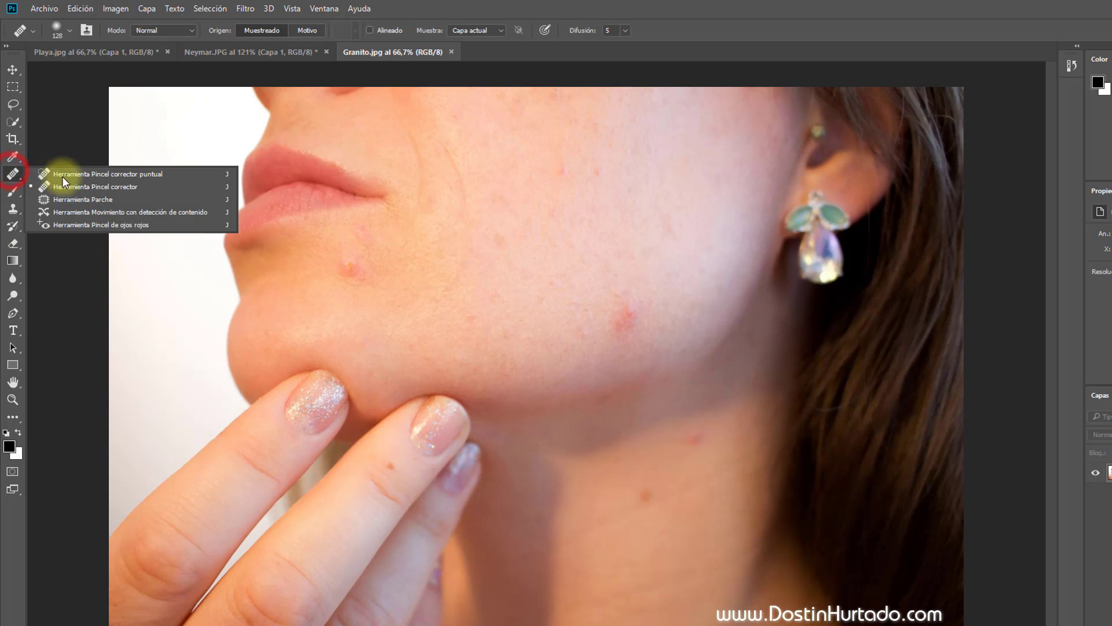
pyautogui.click(102, 200)
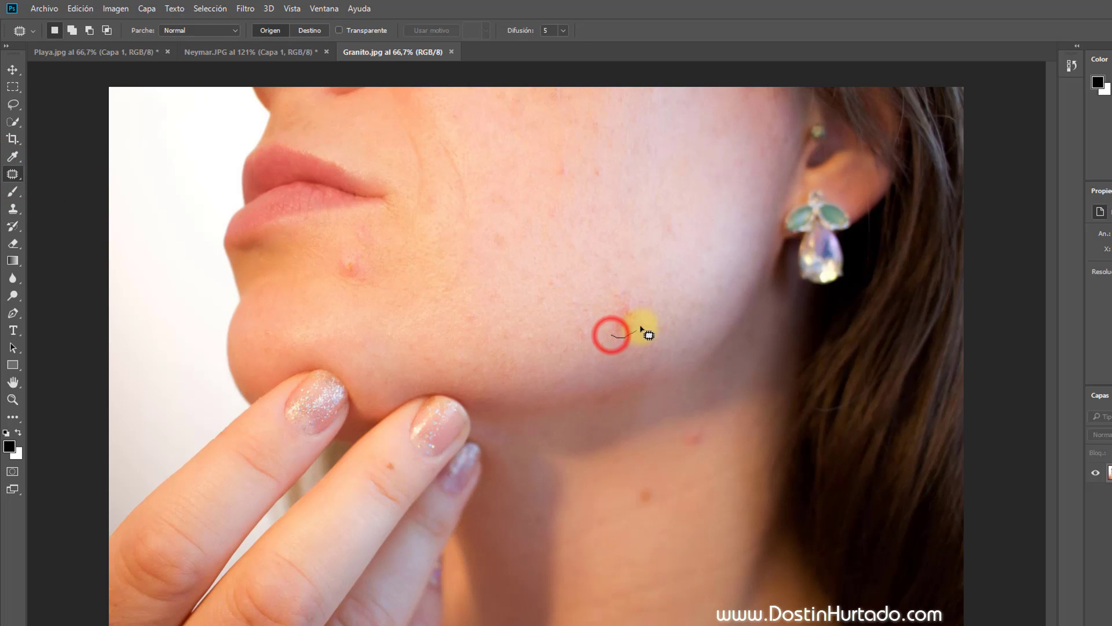
# Step: Duplicate the photo to a new layer, then patch the cheek spot with nearby clean skin
pyautogui.moveTo(641, 329); pyautogui.dragTo(641, 300)
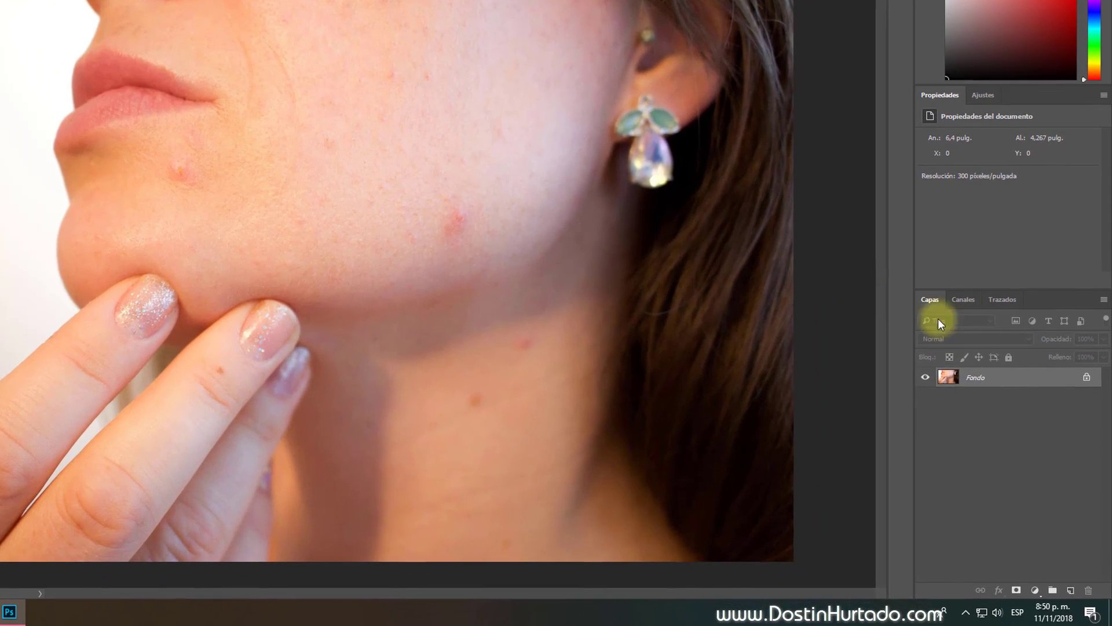
pyautogui.hotkey('ctrl', 'j')
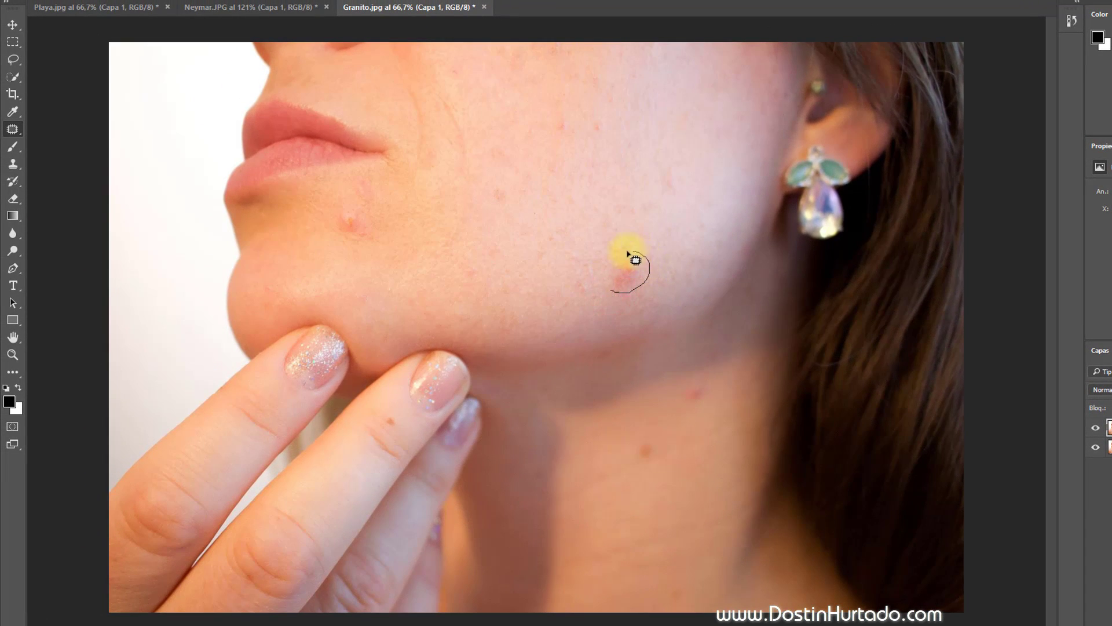
pyautogui.moveTo(628, 253); pyautogui.dragTo(610, 270)
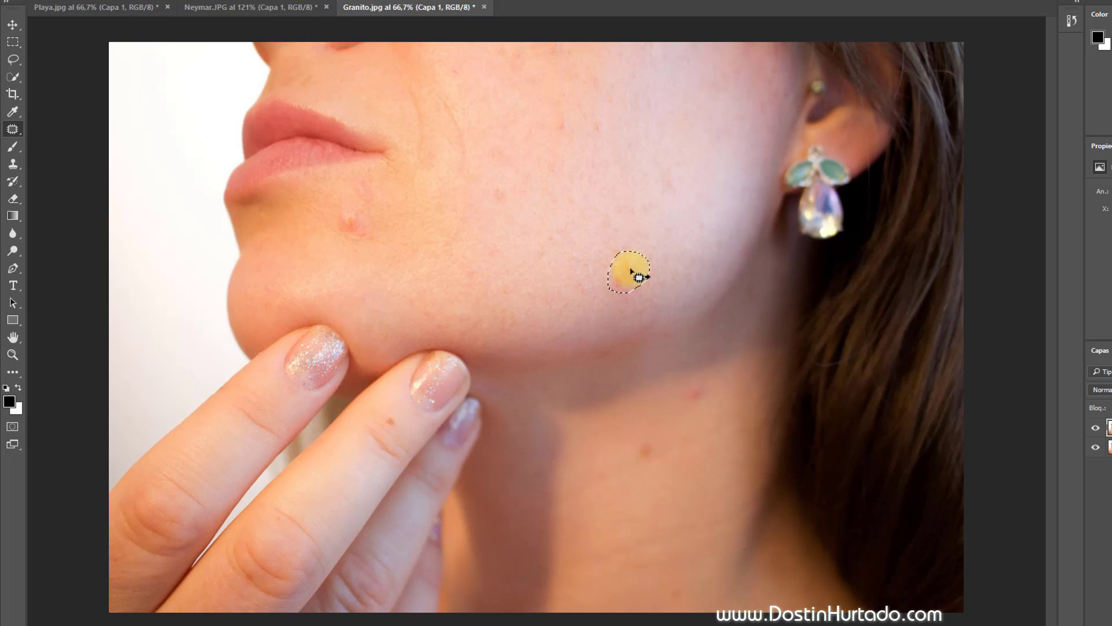
pyautogui.moveTo(631, 271); pyautogui.dragTo(548, 229)
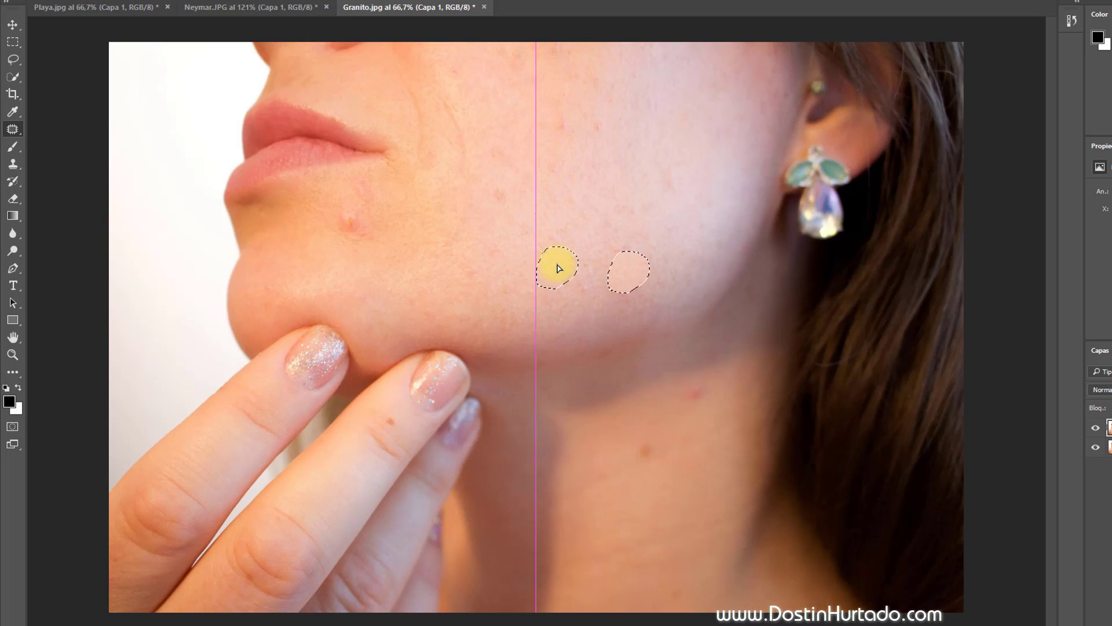
pyautogui.moveTo(559, 268); pyautogui.dragTo(557, 268)
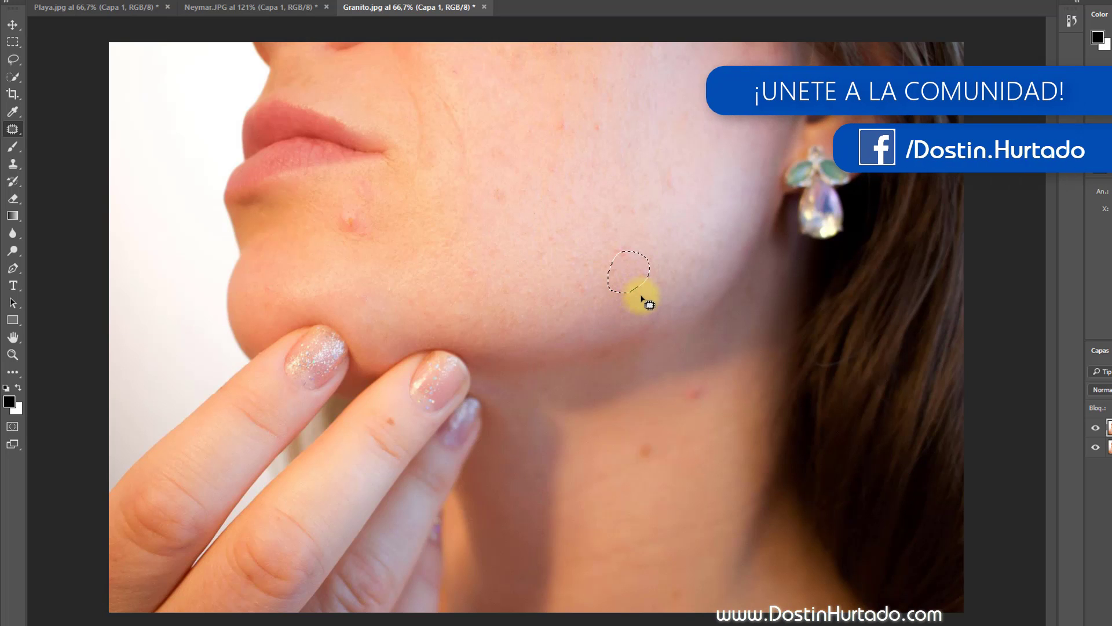
pyautogui.hotkey('ctrl', 'd')
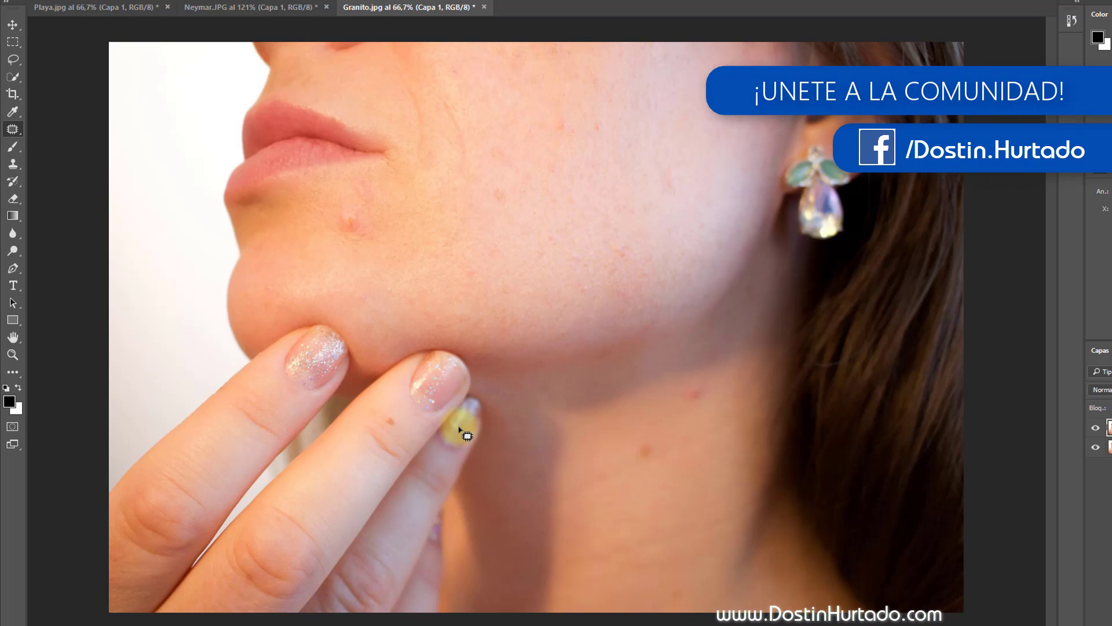
# Step: Reselect the patched cheek area and bring up Fill set to Content-Aware (Según el contenido)
pyautogui.scroll(2, 649, 271)
pyautogui.scroll(1, 653, 265)
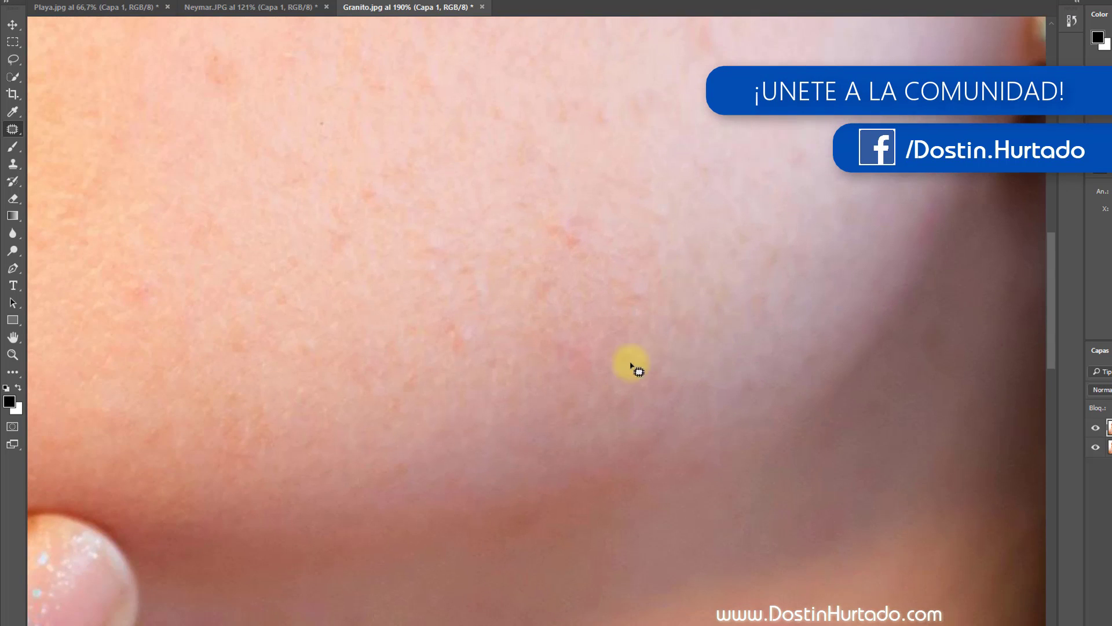
pyautogui.scroll(-1, 633, 365)
pyautogui.scroll(-2, 541, 318)
pyautogui.hotkey('ctrl', 'shift', 'd')
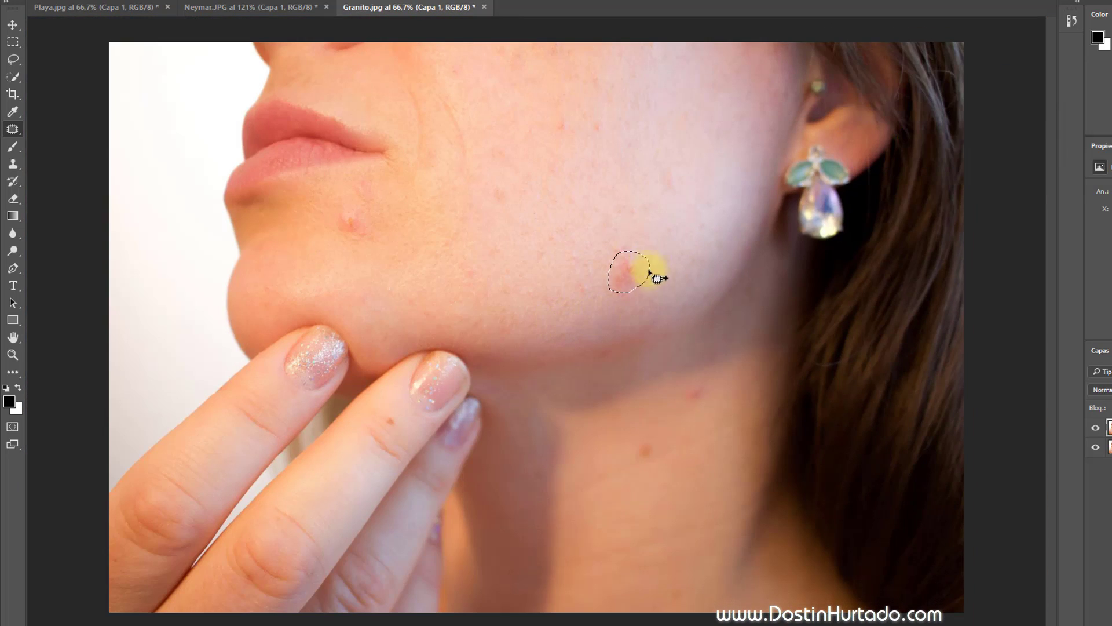
pyautogui.hotkey('shift', 'F5')
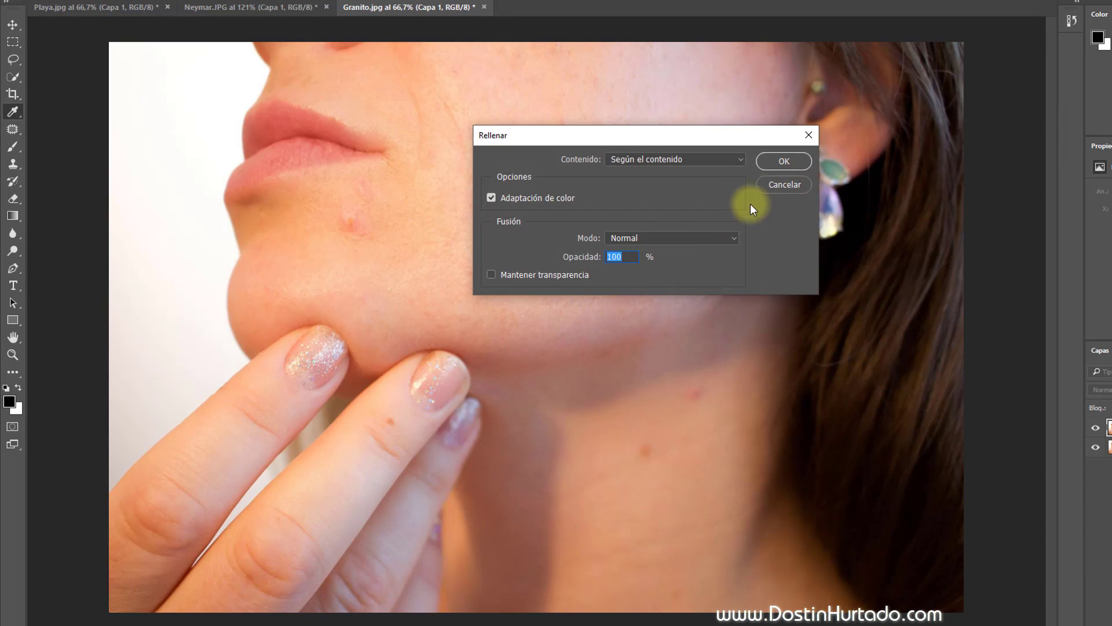
# Step: Apply the content-aware fill, then patch away the two neck spots and the chin pimple
pyautogui.click(786, 163)
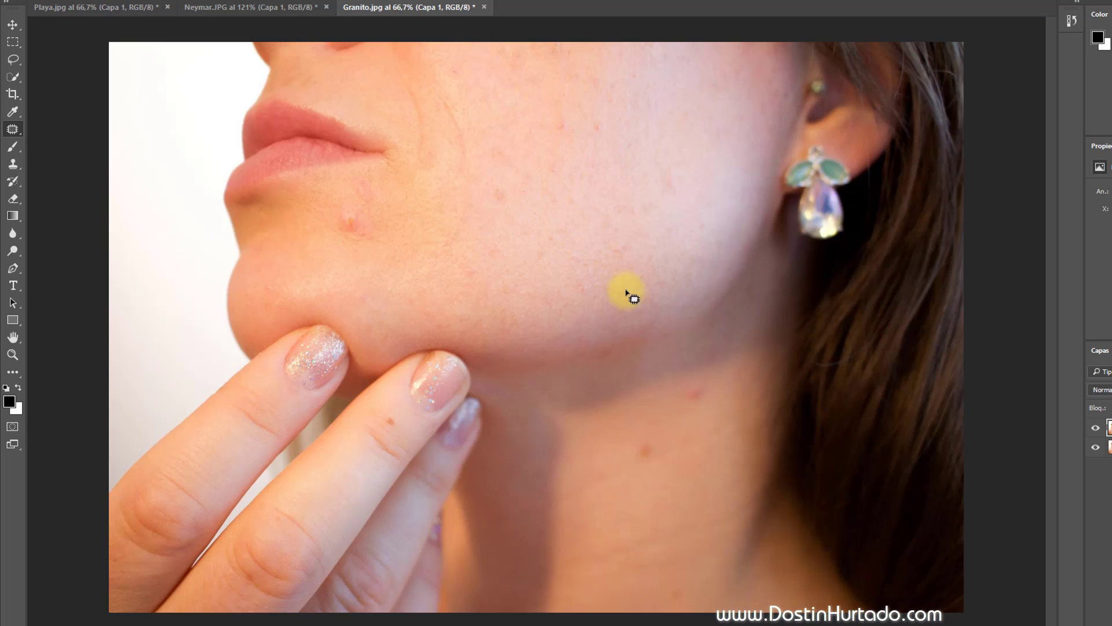
pyautogui.moveTo(705, 383)
pyautogui.mouseDown()
pyautogui.moveTo(707, 399)
pyautogui.moveTo(741, 400)
pyautogui.moveTo(665, 415)
pyautogui.moveTo(657, 402)
pyautogui.mouseUp()
pyautogui.hotkey('ctrl', 'd')
pyautogui.moveTo(650, 442); pyautogui.dragTo(660, 450)
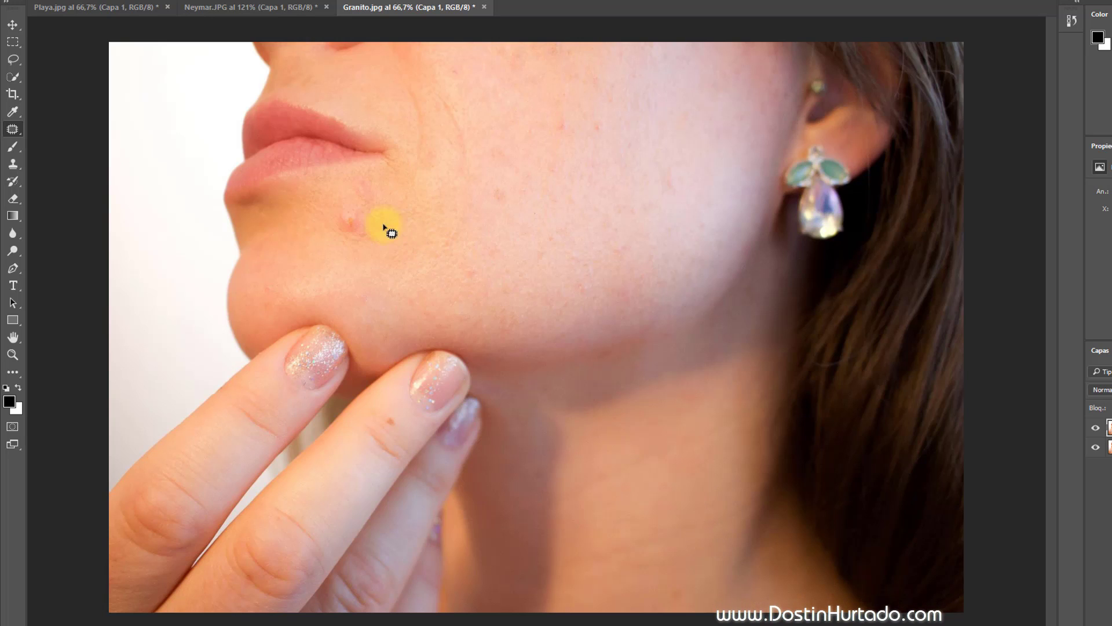
pyautogui.moveTo(366, 211)
pyautogui.mouseDown()
pyautogui.moveTo(371, 228)
pyautogui.moveTo(348, 221)
pyautogui.moveTo(435, 258)
pyautogui.mouseUp()
pyautogui.hotkey('ctrl', 'd')
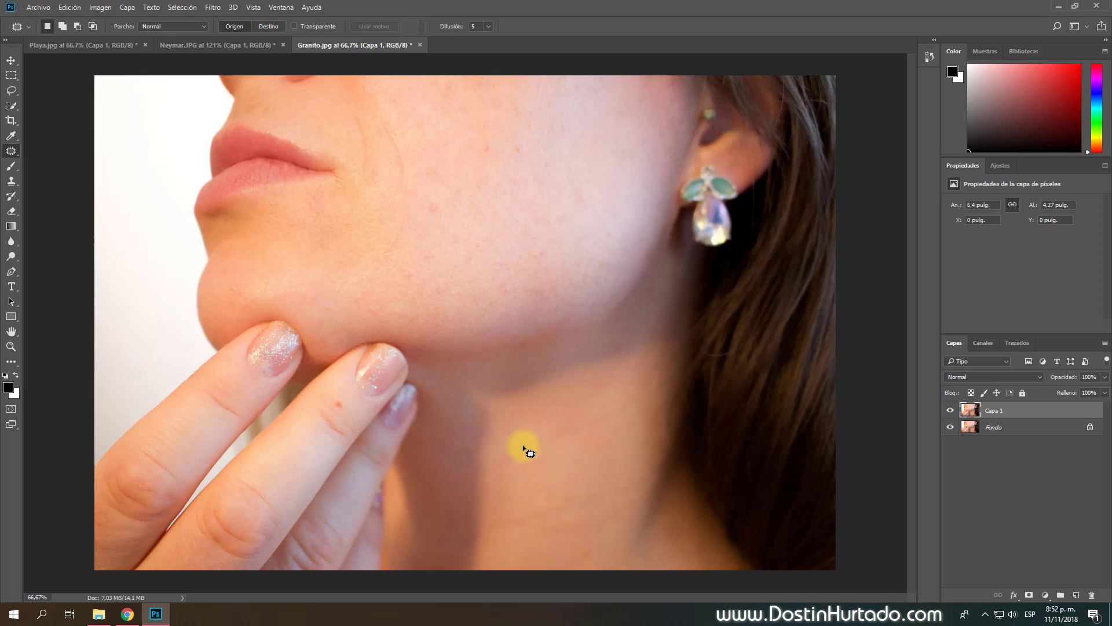
# Step: Toggle Capa 1 in Granito, Neymar and Playa to compare before and after, ending on the empty beach
pyautogui.click(950, 410)
pyautogui.click(952, 411)
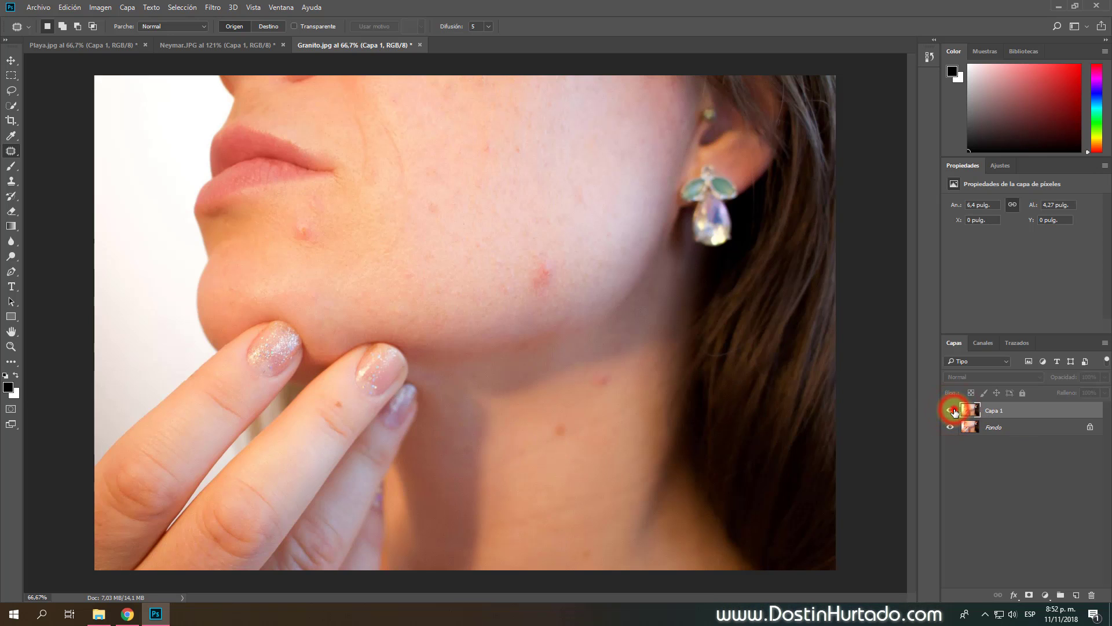
pyautogui.click(252, 45)
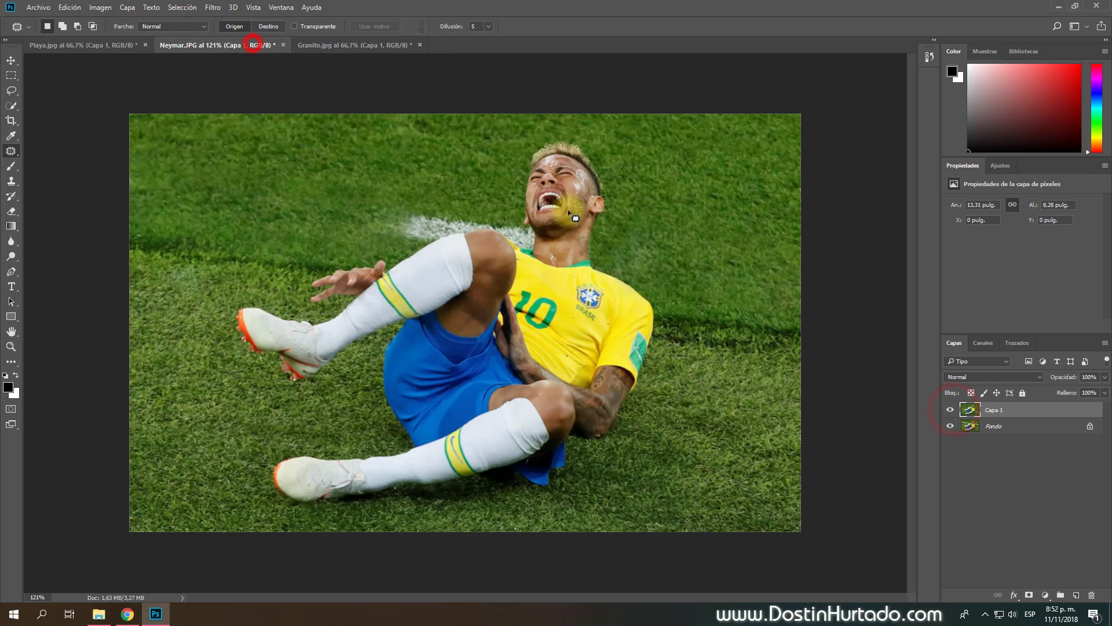
pyautogui.click(950, 411)
pyautogui.click(951, 411)
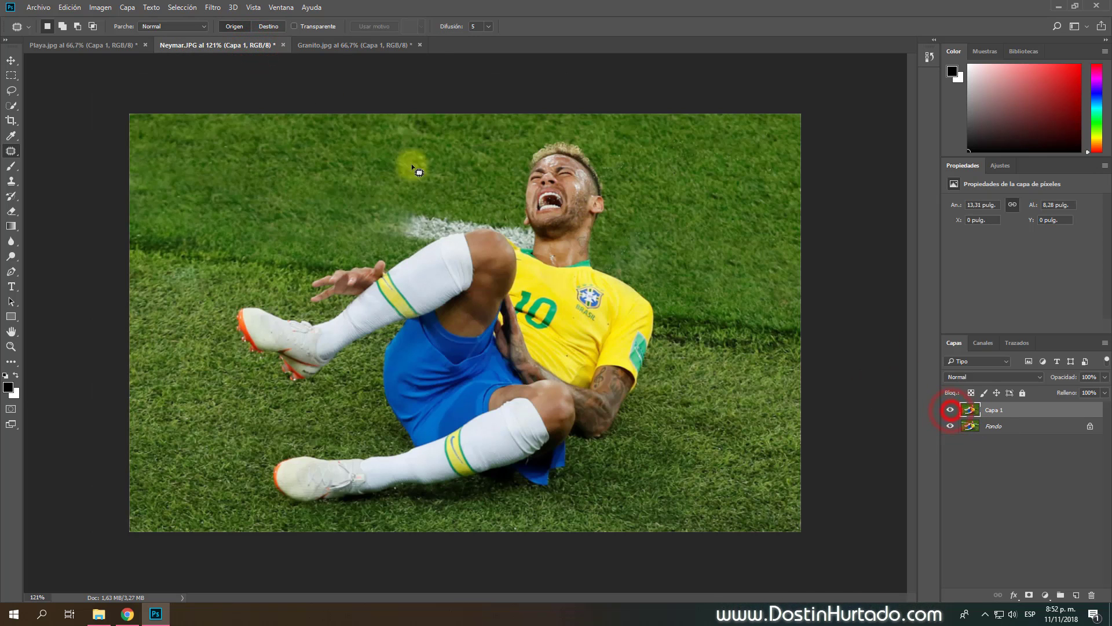
pyautogui.click(96, 46)
pyautogui.click(950, 409)
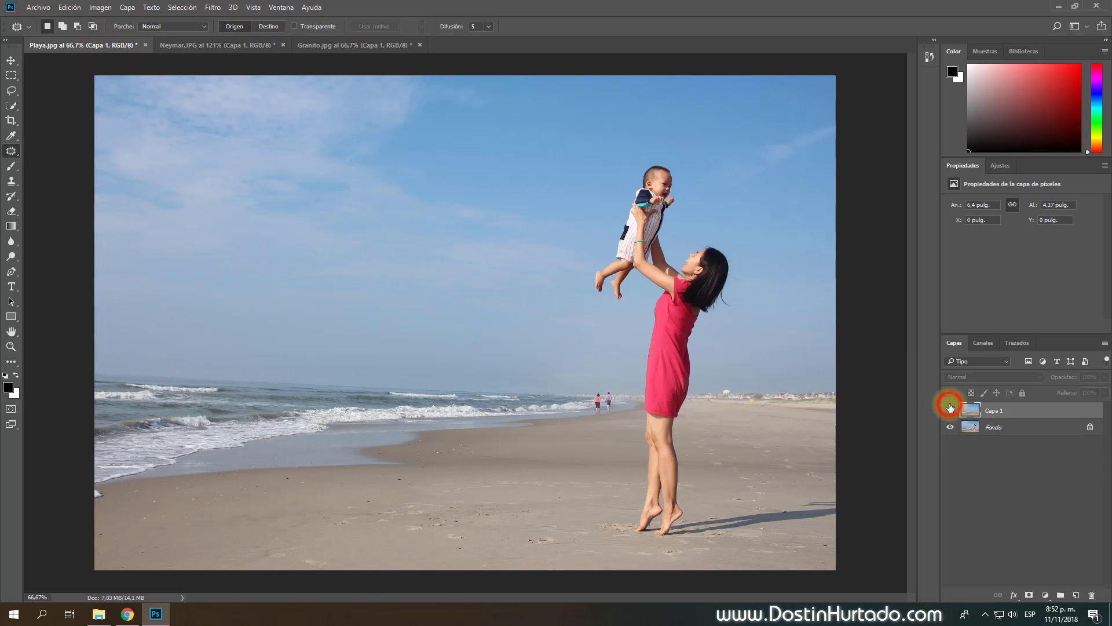
pyautogui.click(950, 409)
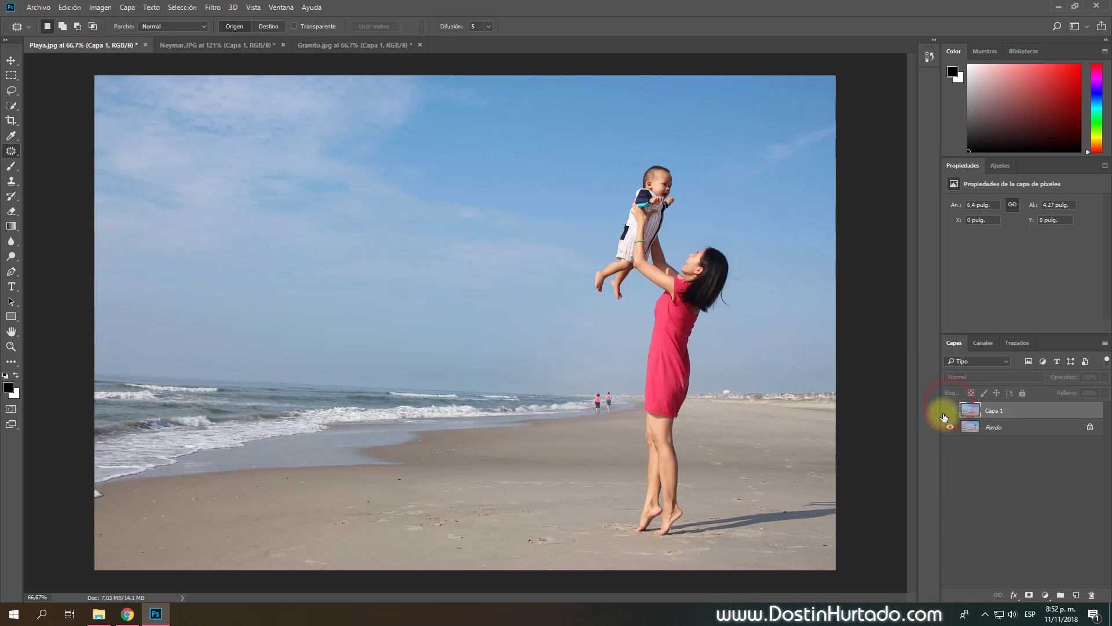
pyautogui.click(950, 409)
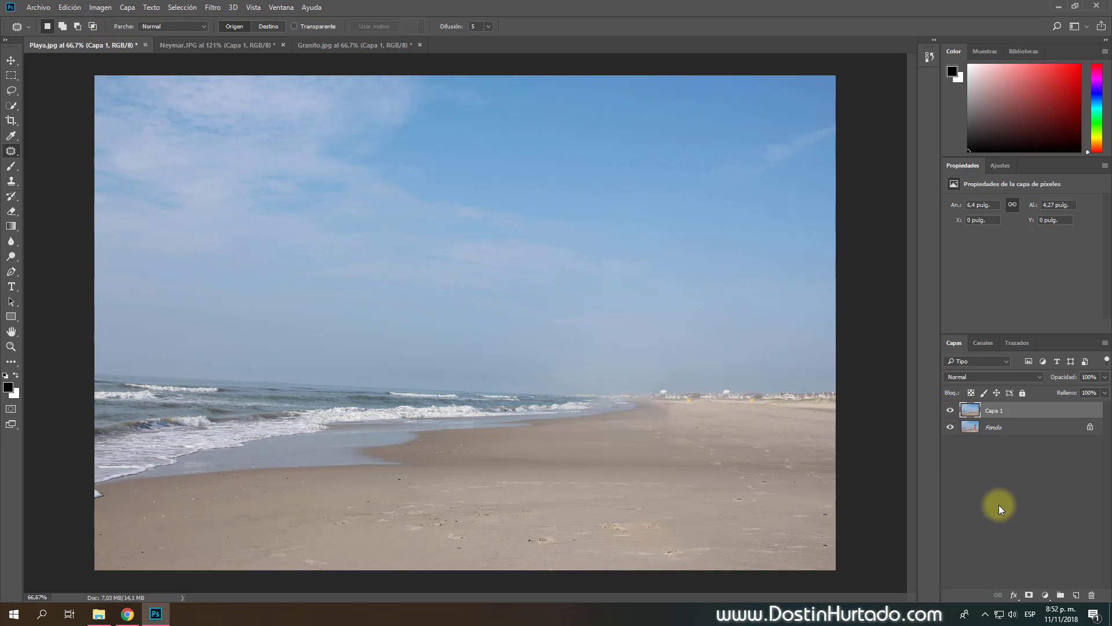